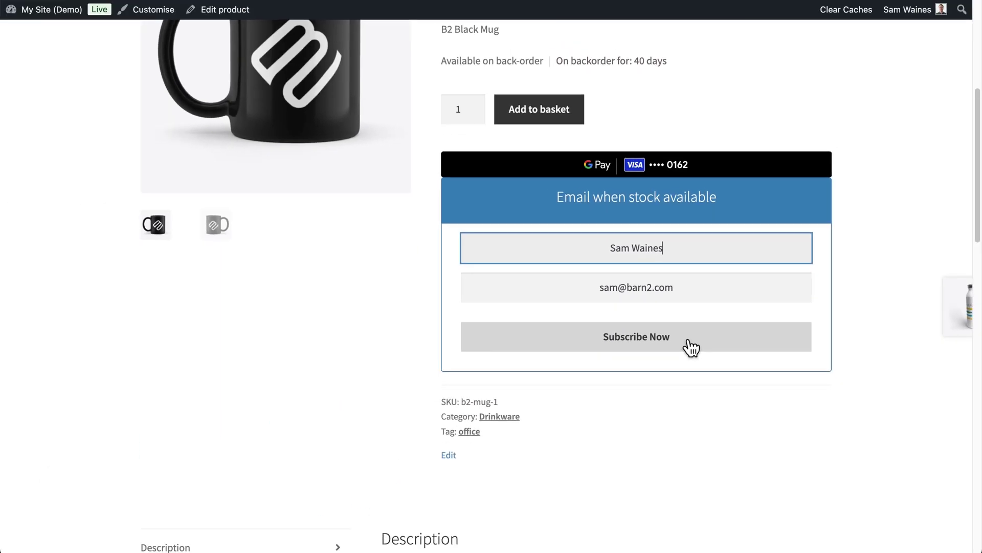
Scroll back up the backordered mug's product page with its stock-alert form
{"action": "scroll", "coordinate": [586, 424], "scroll_direction": "up", "scroll_amount": 1}
{"action": "scroll", "coordinate": [691, 348], "scroll_direction": "up", "scroll_amount": 2}
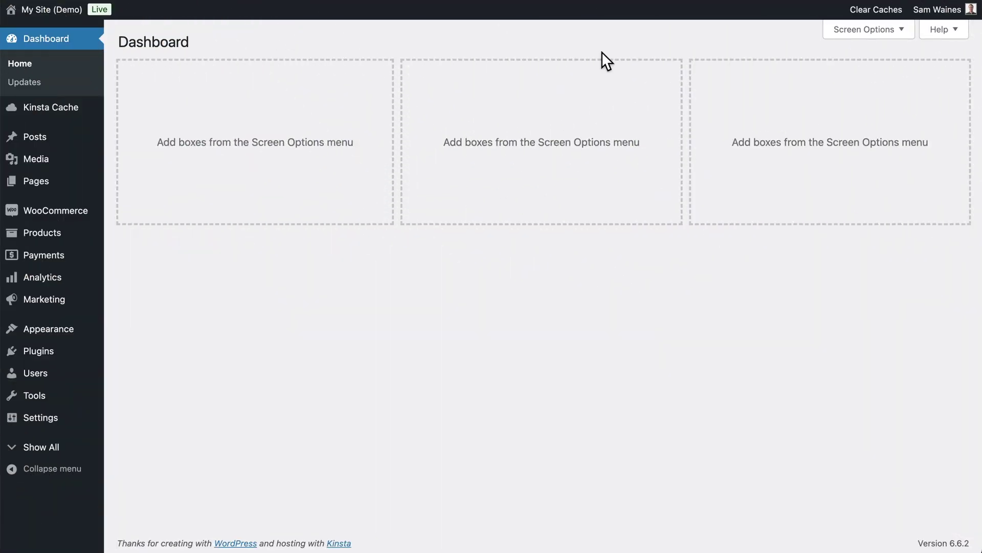
Open WooCommerce's Products › Inventory settings
{"action": "mouse_move", "coordinate": [50, 212]}
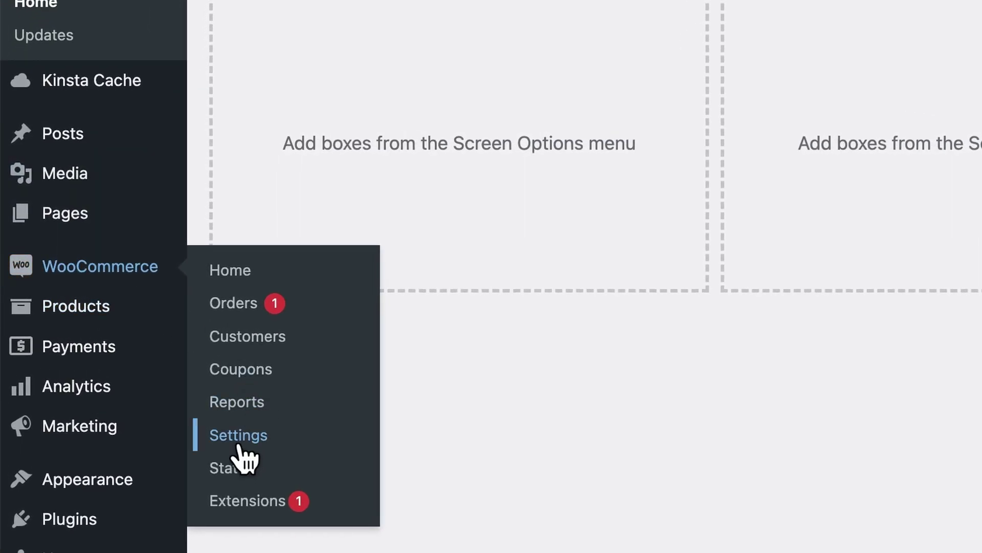
{"action": "left_click", "coordinate": [238, 445]}
{"action": "left_click", "coordinate": [380, 77]}
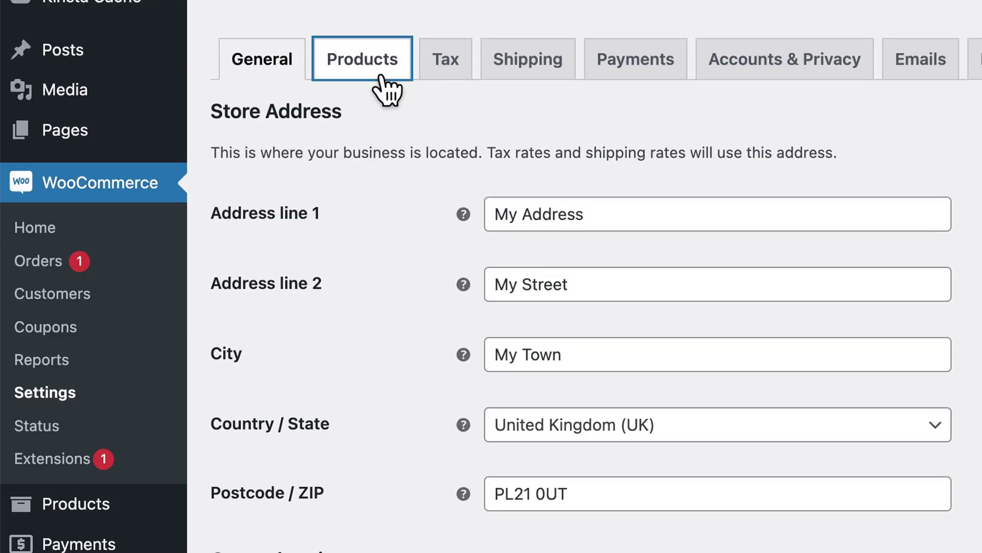
{"action": "left_click", "coordinate": [320, 105]}
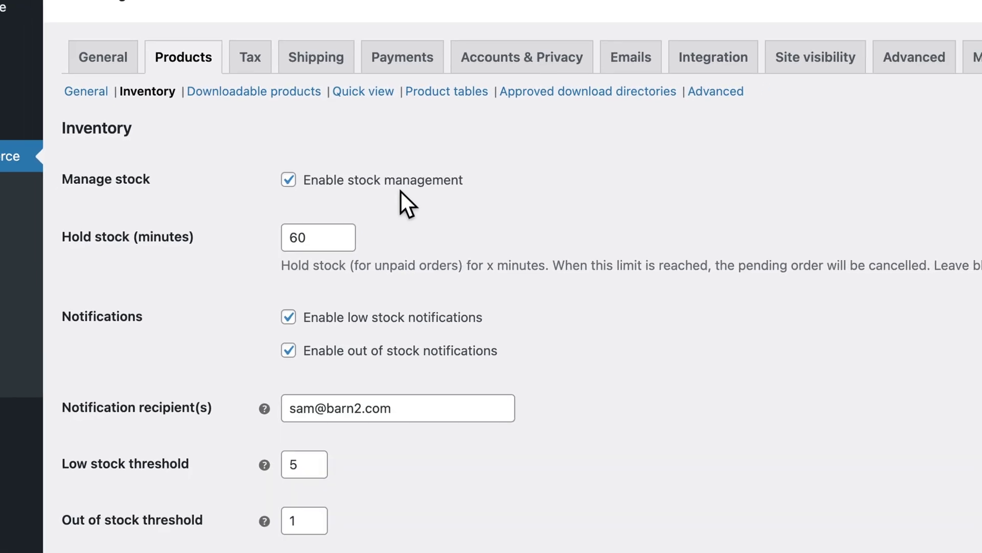
Set Stock display format to 'Only show quantity remaining in stock when low'
{"action": "scroll", "coordinate": [315, 339], "scroll_direction": "down", "scroll_amount": 1}
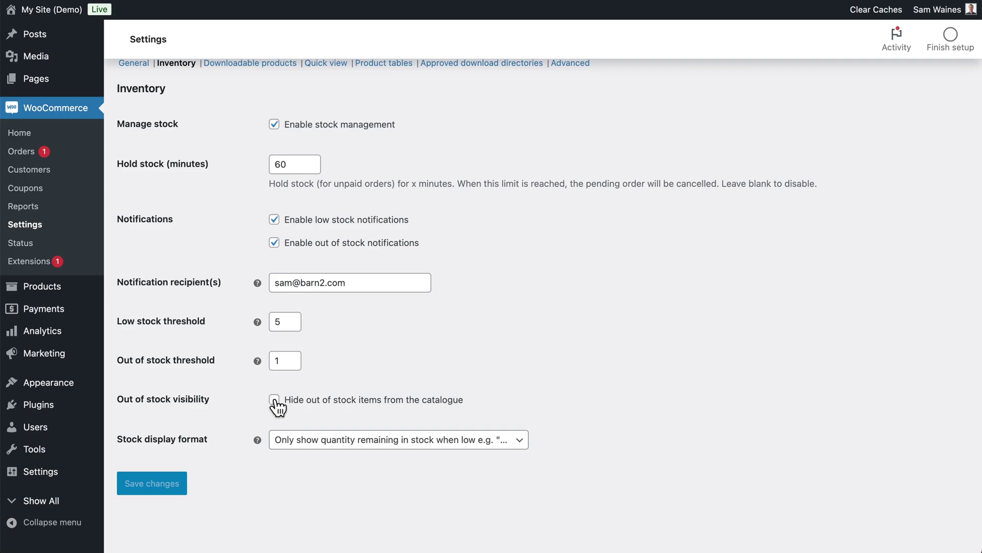
{"action": "left_click", "coordinate": [402, 444]}
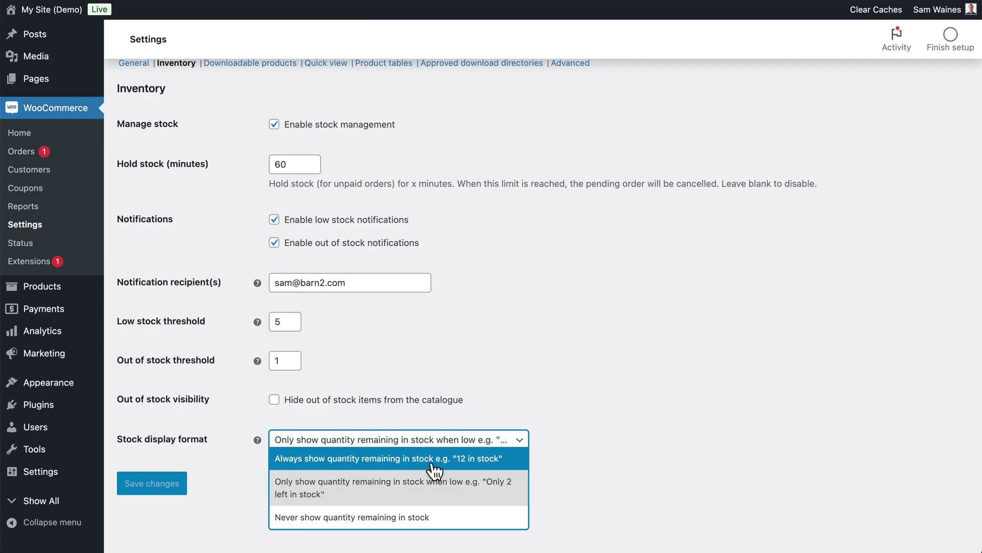
{"action": "left_click", "coordinate": [413, 499]}
{"action": "scroll", "coordinate": [170, 502], "scroll_direction": "up", "scroll_amount": 1}
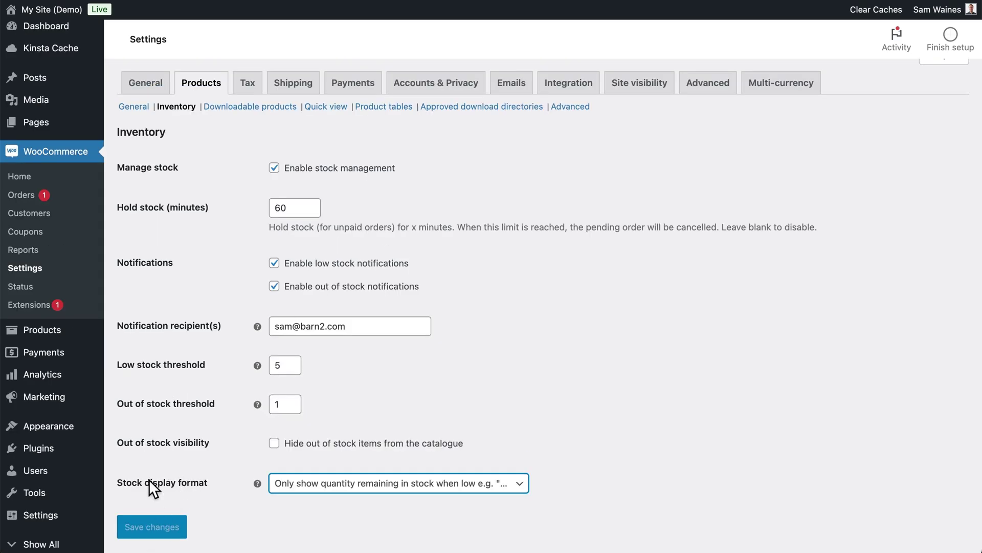
Open the published Barn2 Beanie product for editing
{"action": "left_click", "coordinate": [57, 342]}
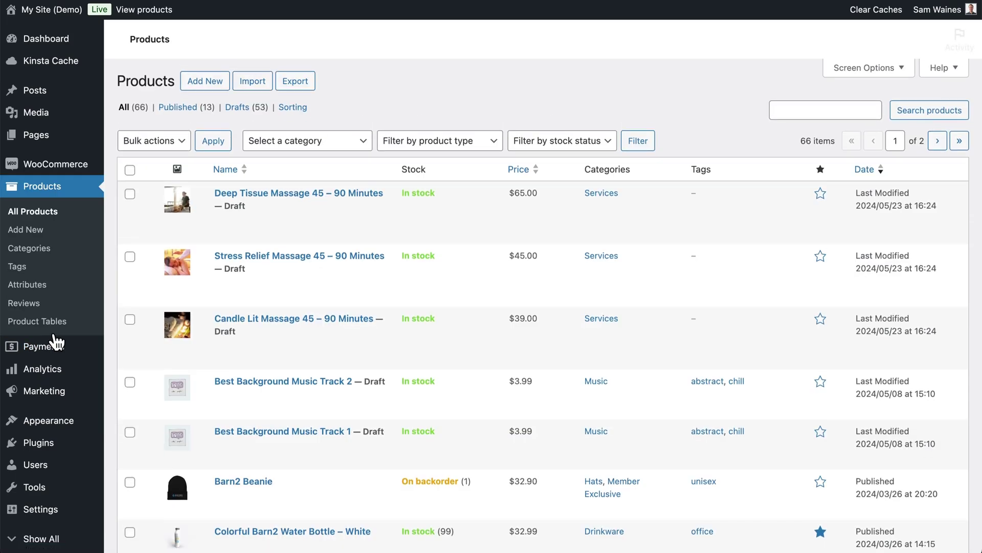
{"action": "left_click", "coordinate": [187, 109]}
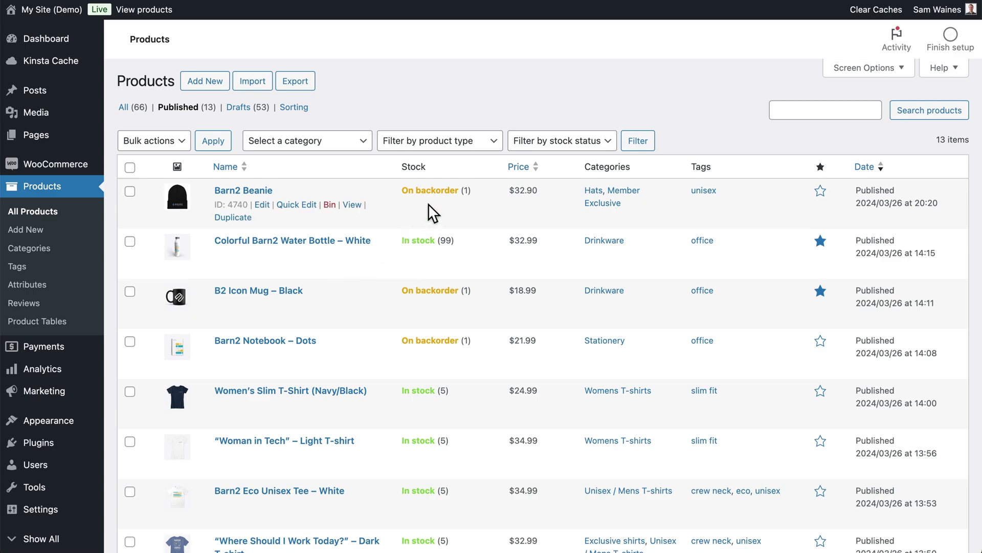
{"action": "left_click", "coordinate": [262, 204]}
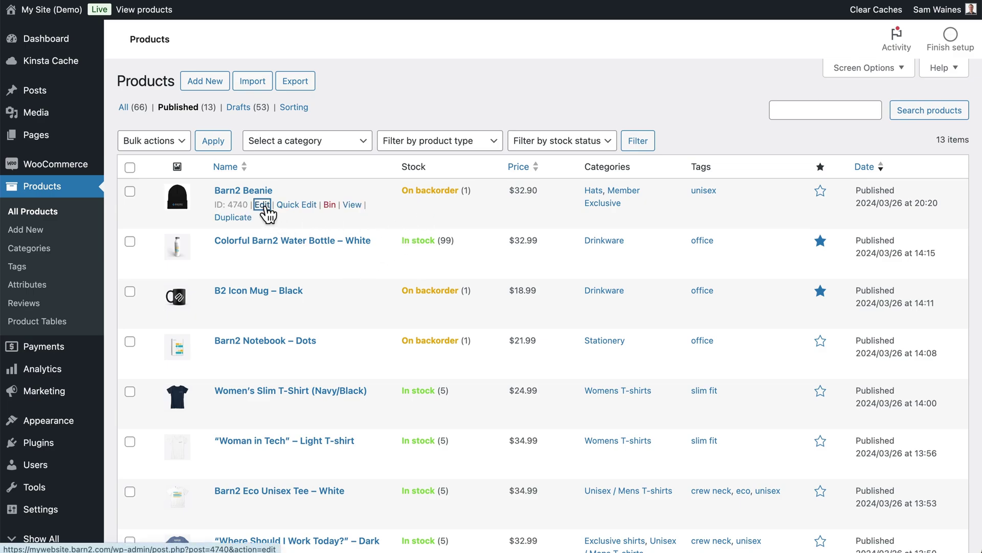
Set the beanie's backorders to 'Allow, but notify customer' and update the product
{"action": "scroll", "coordinate": [263, 210], "scroll_direction": "down", "scroll_amount": 10}
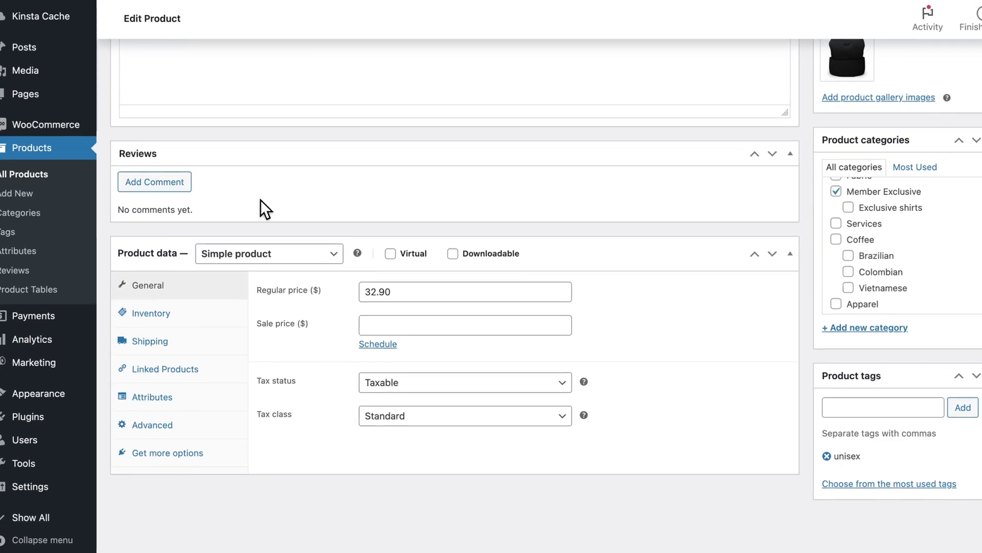
{"action": "left_click", "coordinate": [166, 314]}
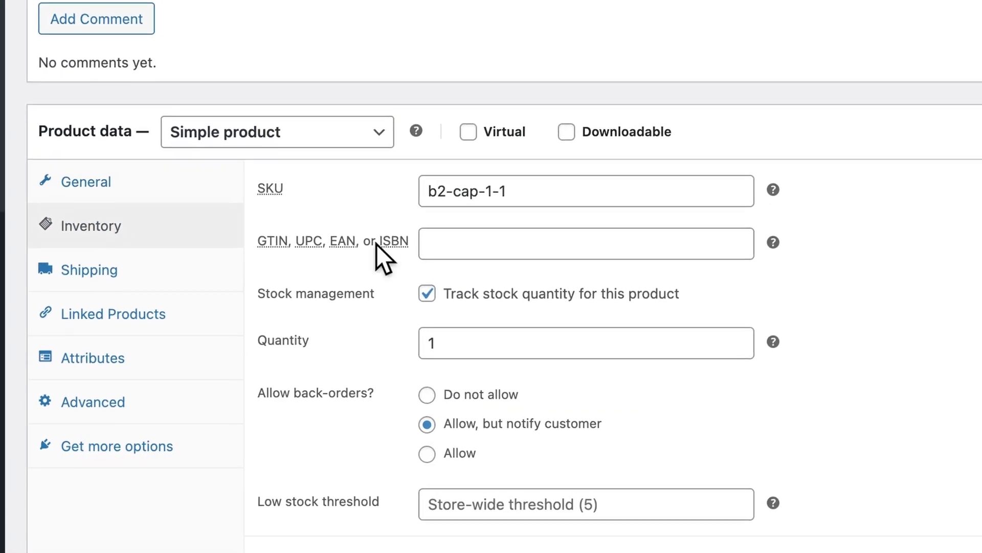
{"action": "scroll", "coordinate": [823, 439], "scroll_direction": "down", "scroll_amount": 2}
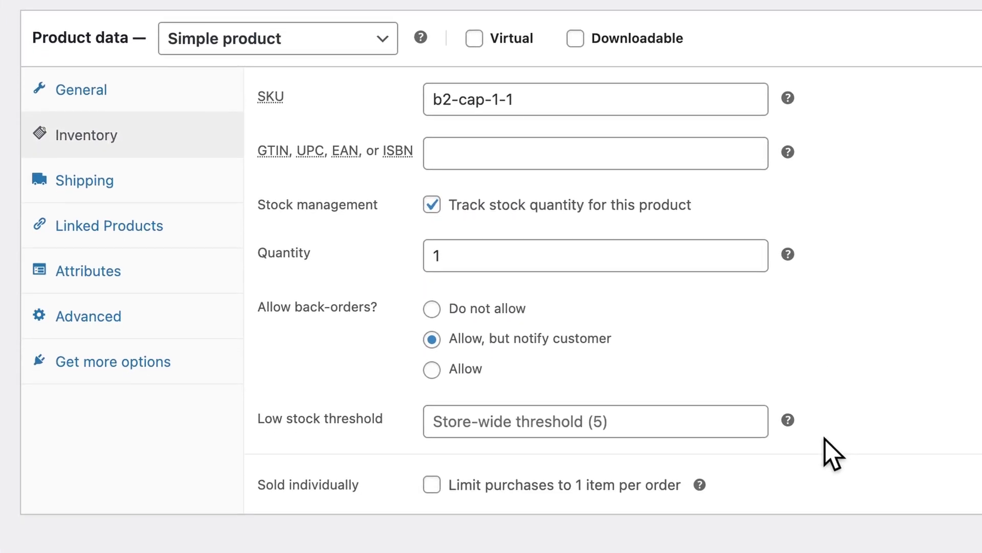
{"action": "scroll", "coordinate": [825, 439], "scroll_direction": "up", "scroll_amount": 1}
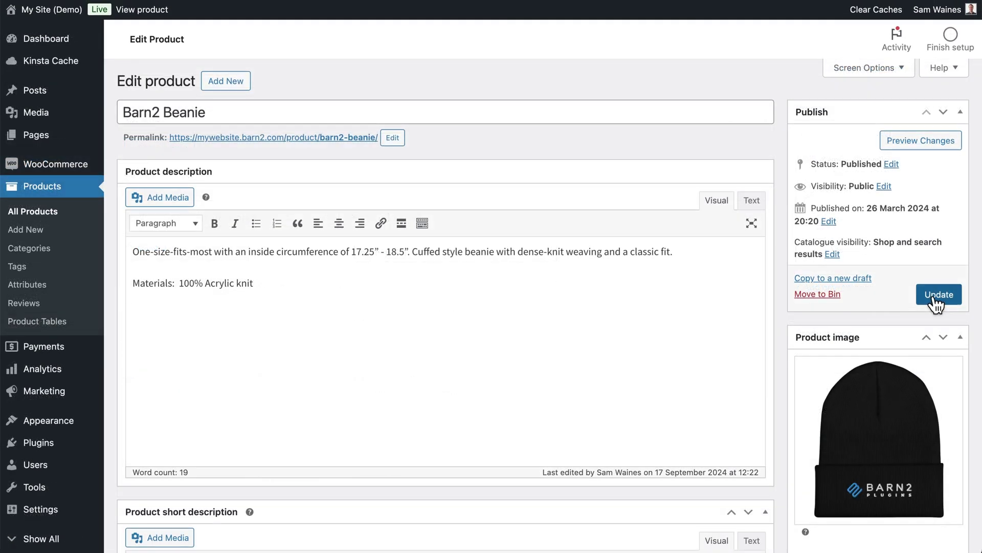
{"action": "left_click", "coordinate": [935, 297]}
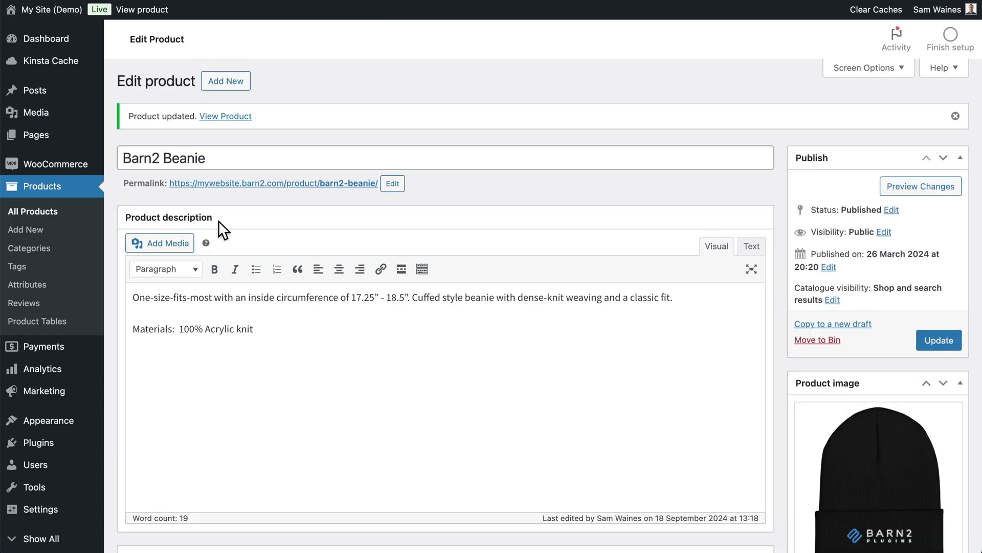
{"action": "left_click", "coordinate": [48, 217]}
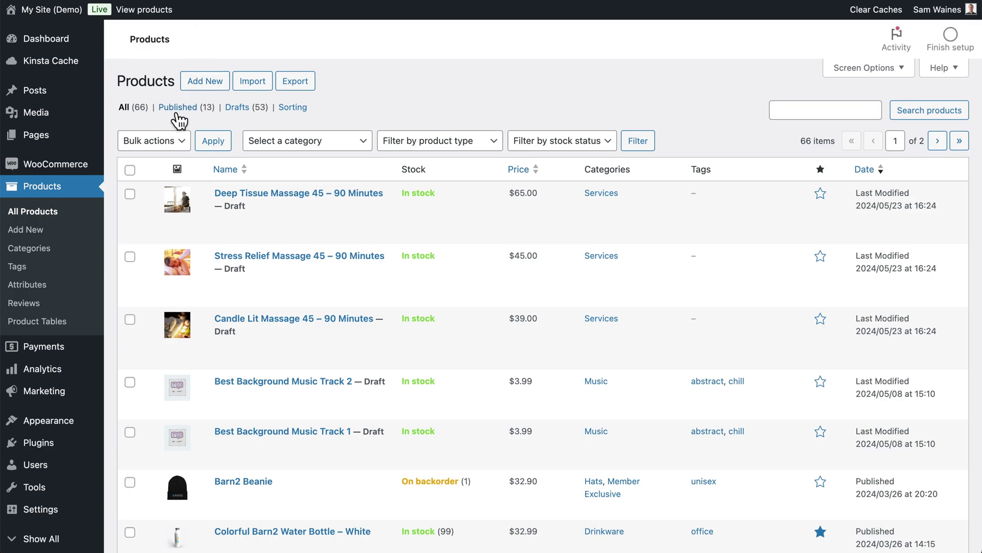
Select all 13 published products and start a bulk Edit
{"action": "left_click", "coordinate": [178, 108]}
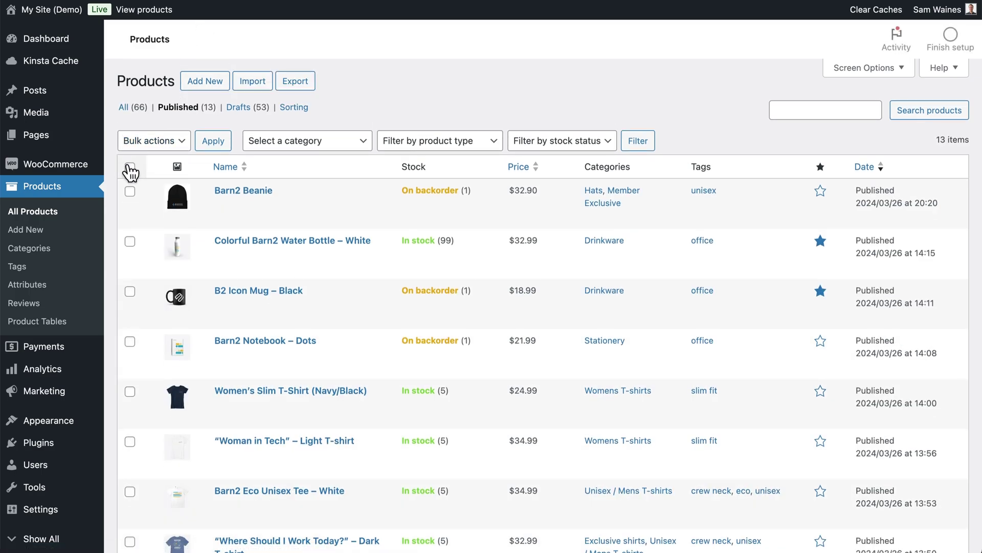
{"action": "left_click", "coordinate": [163, 143]}
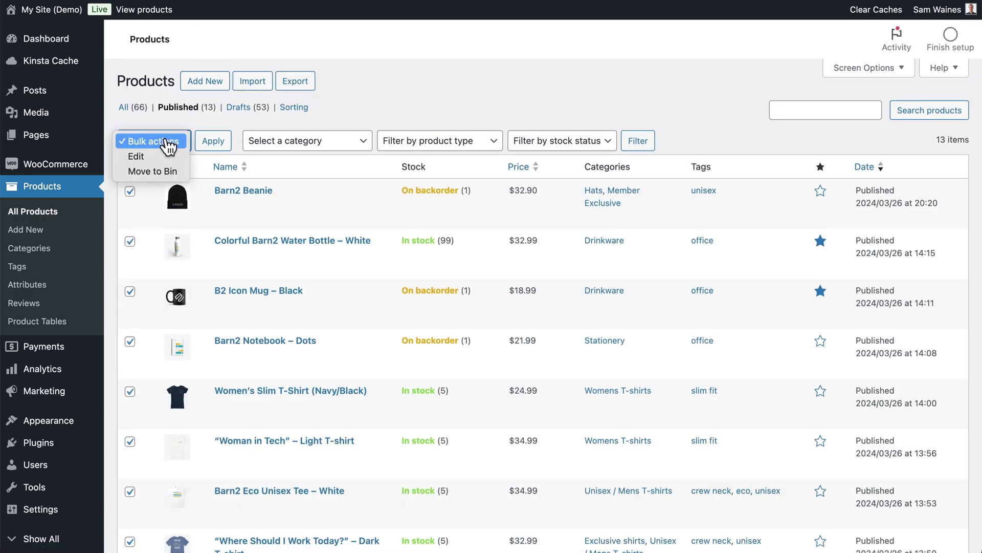
{"action": "left_click", "coordinate": [137, 157]}
{"action": "left_click", "coordinate": [213, 142]}
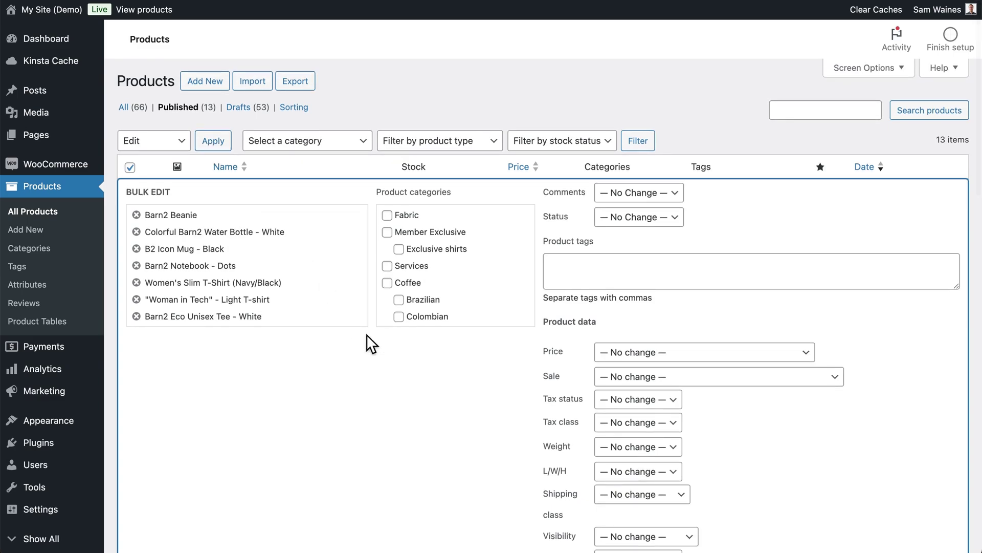
Review the bulk Back-Orders? choices, leaving them unchanged
{"action": "scroll", "coordinate": [591, 320], "scroll_direction": "down", "scroll_amount": 3}
{"action": "scroll", "coordinate": [591, 321], "scroll_direction": "down", "scroll_amount": 6}
{"action": "scroll", "coordinate": [591, 323], "scroll_direction": "up", "scroll_amount": 2}
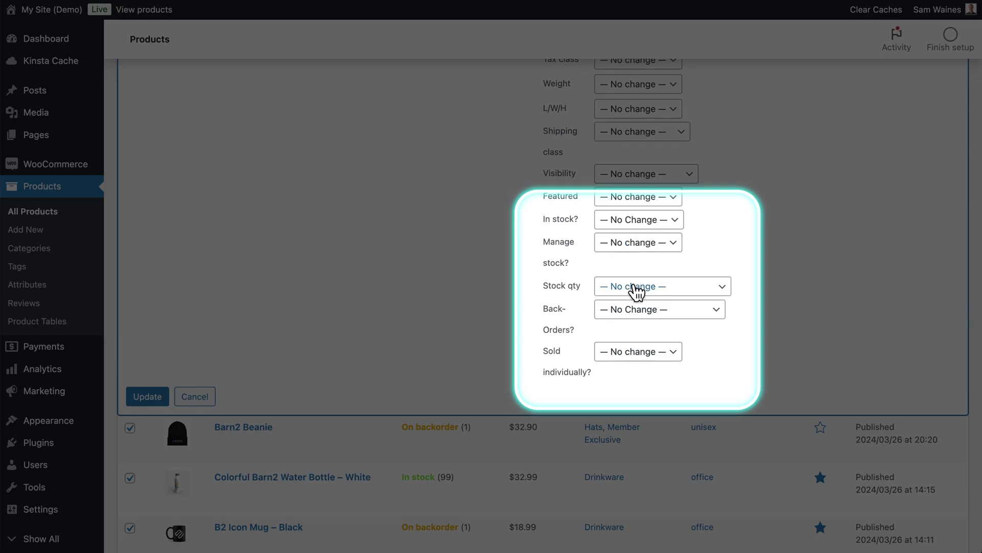
{"action": "left_click", "coordinate": [626, 314]}
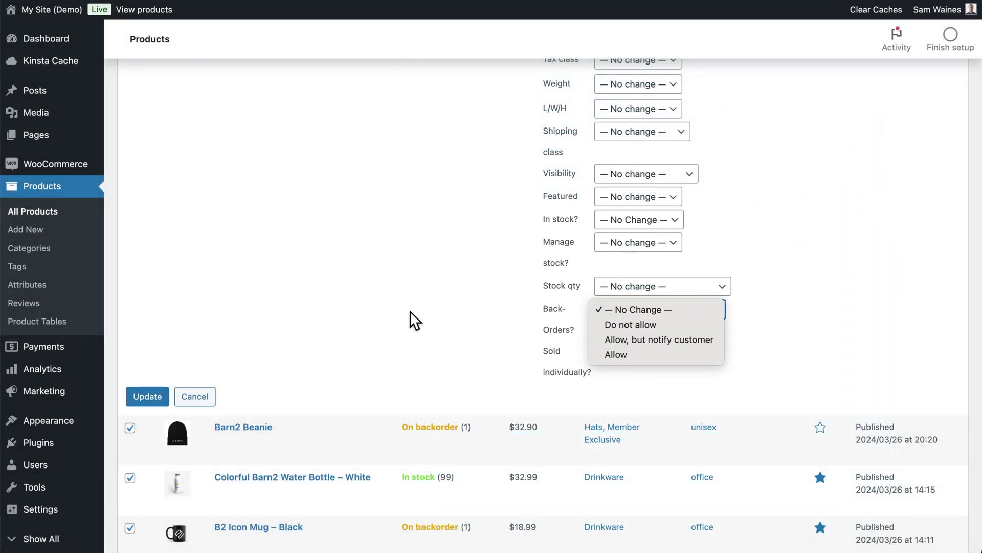
{"action": "left_click", "coordinate": [410, 311]}
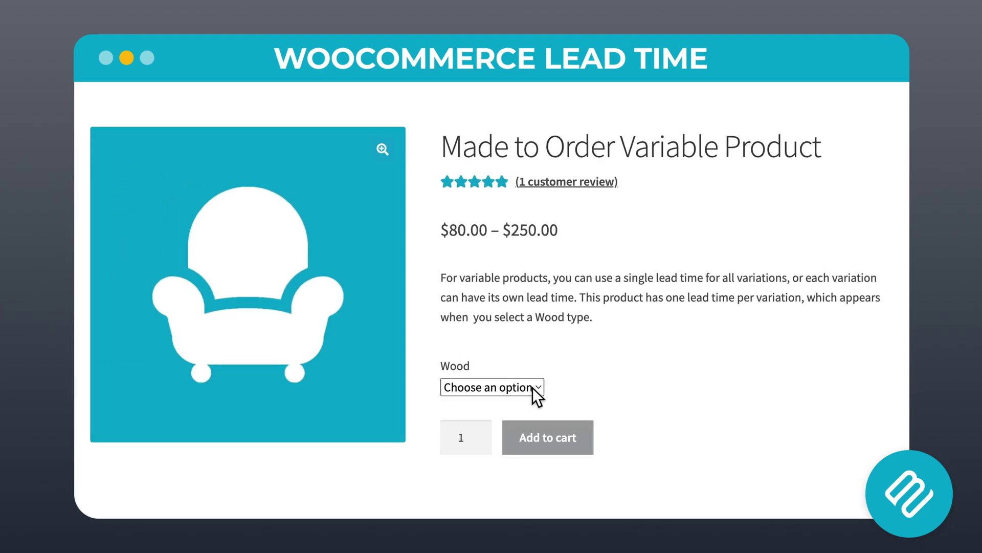
Choose Oak, then Pine, as the wood to show $175.00 and a 4-week lead time
{"action": "left_click", "coordinate": [532, 388]}
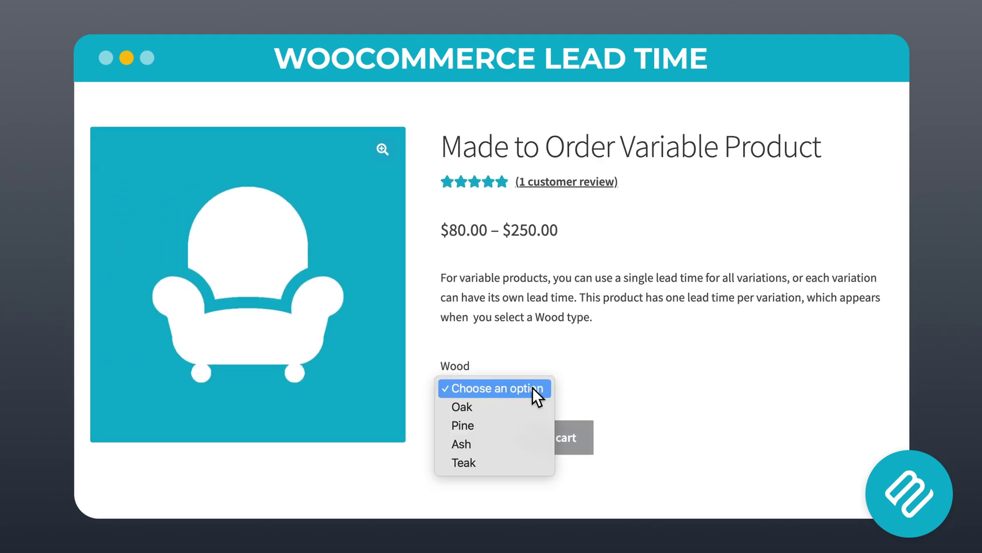
{"action": "left_click", "coordinate": [496, 406]}
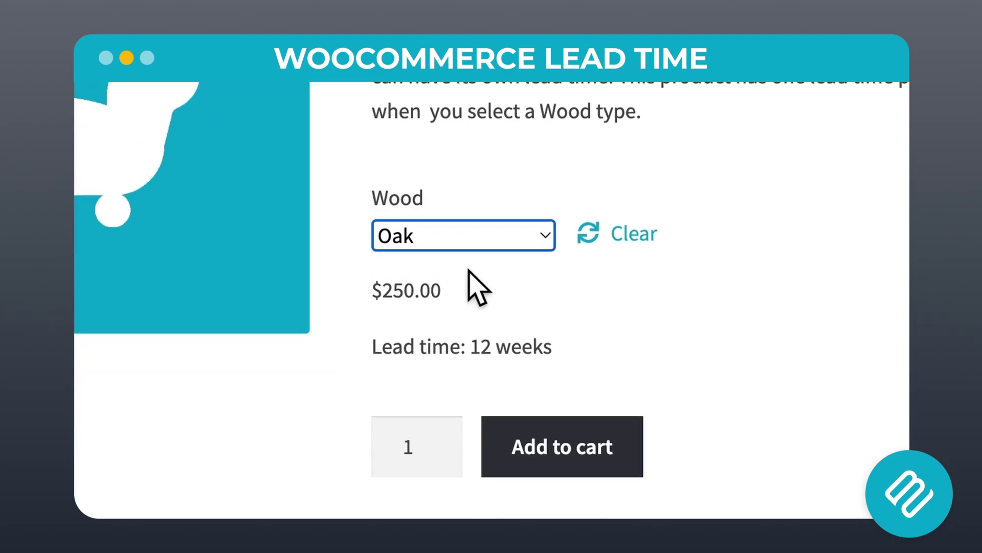
{"action": "left_click", "coordinate": [537, 227]}
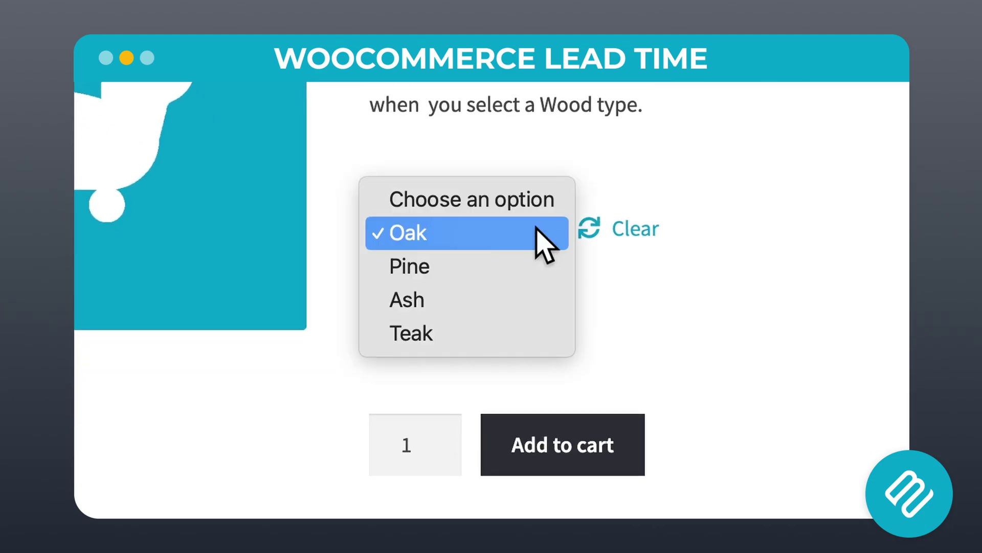
{"action": "left_click", "coordinate": [464, 267]}
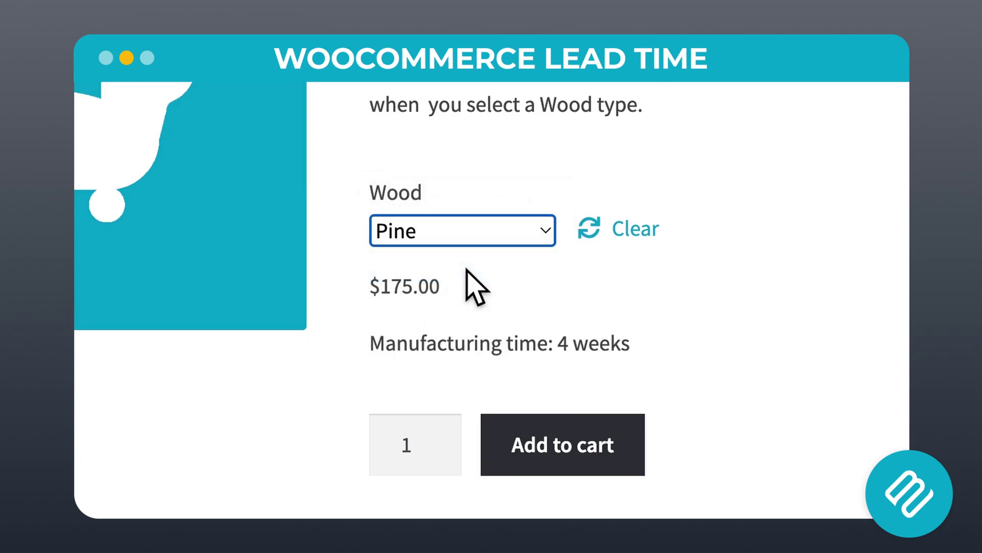
{"action": "left_click", "coordinate": [534, 234]}
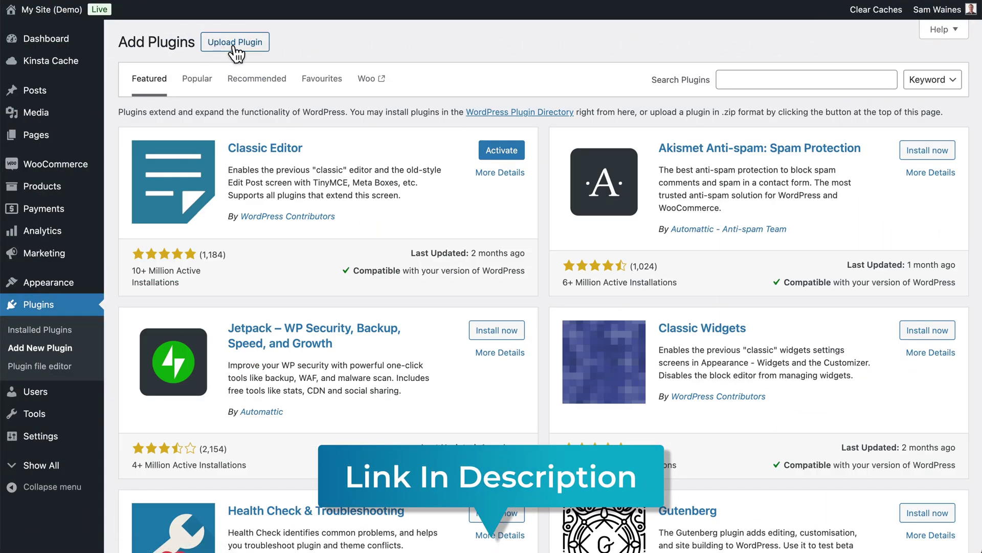
Upload woocommerce-lead-time.zip, install it and activate the WooCommerce Lead Time plugin
{"action": "left_click", "coordinate": [234, 50]}
{"action": "left_click_drag", "start_coordinate": [689, 114], "coordinate": [563, 164]}
{"action": "left_click", "coordinate": [639, 161]}
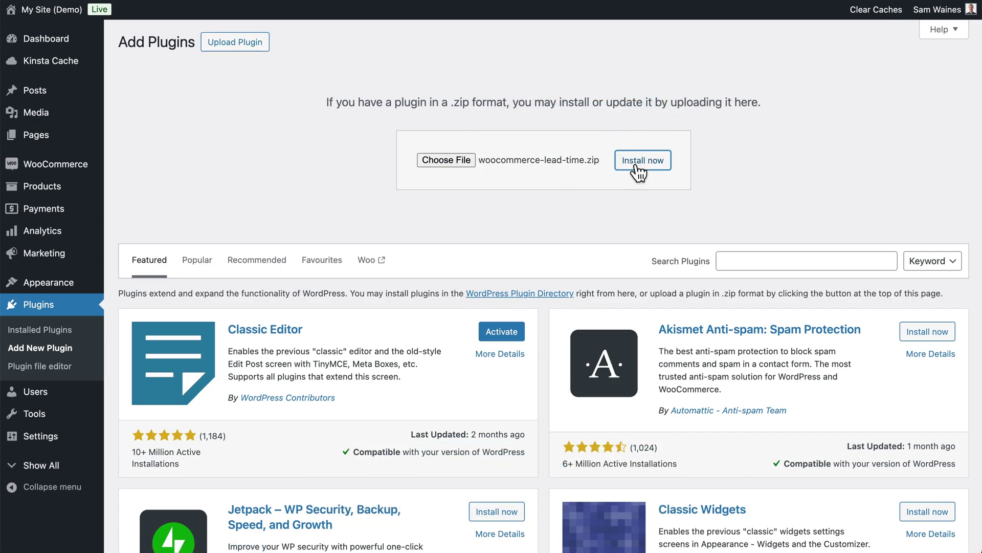
{"action": "left_click", "coordinate": [174, 167]}
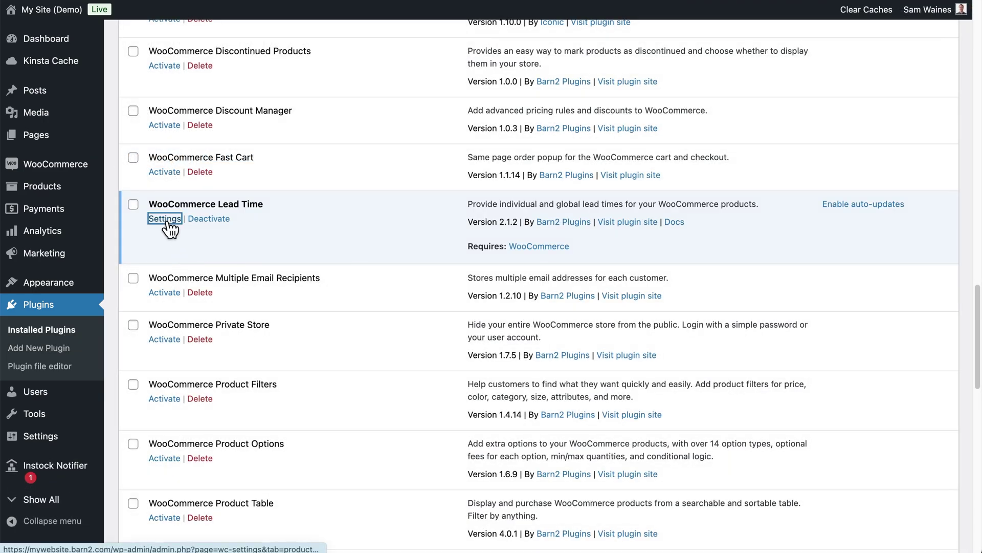
Open WooCommerce Lead Time settings and expand the Products on backorder section
{"action": "left_click", "coordinate": [164, 218]}
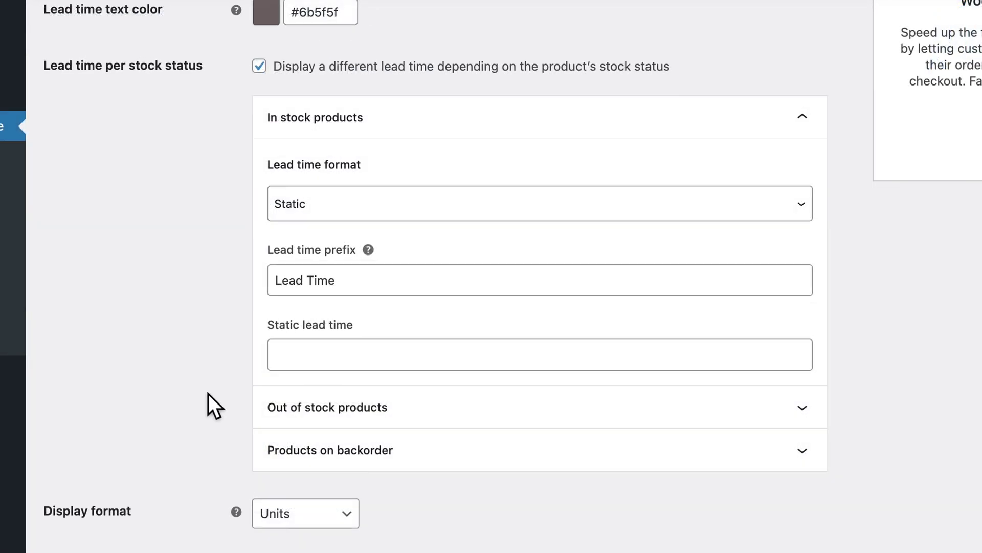
{"action": "scroll", "coordinate": [208, 394], "scroll_direction": "down", "scroll_amount": 1}
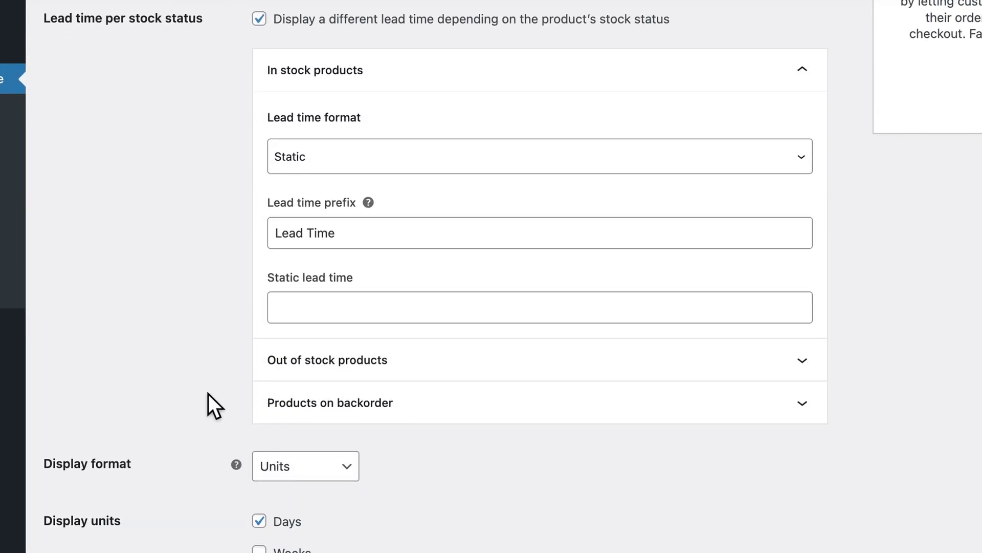
{"action": "left_click", "coordinate": [803, 70]}
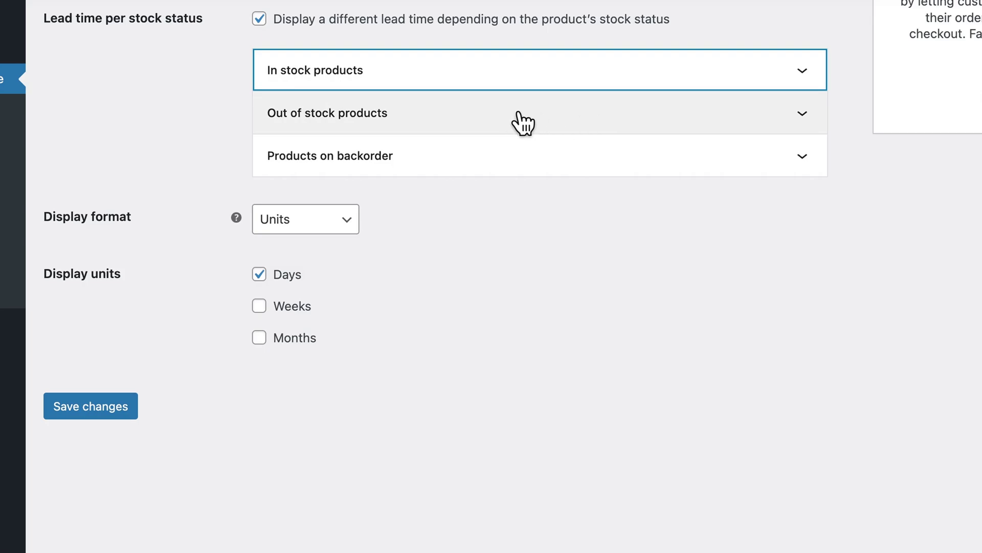
{"action": "left_click", "coordinate": [501, 116]}
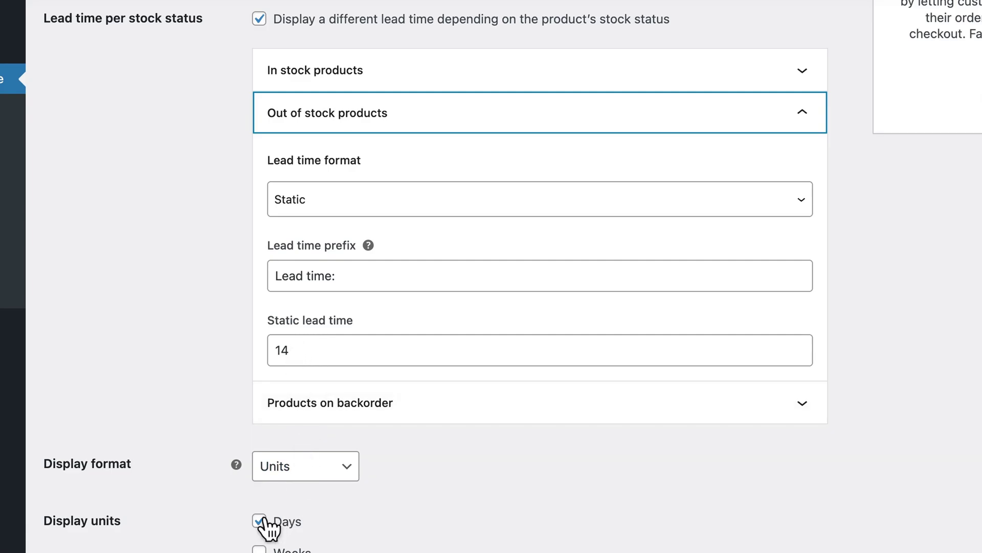
{"action": "left_click", "coordinate": [504, 417]}
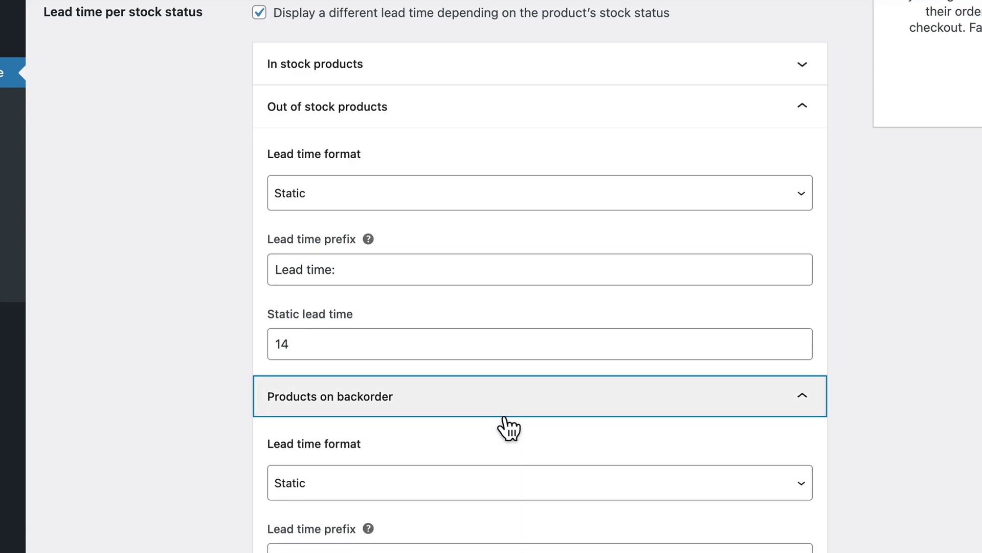
{"action": "left_click", "coordinate": [803, 113]}
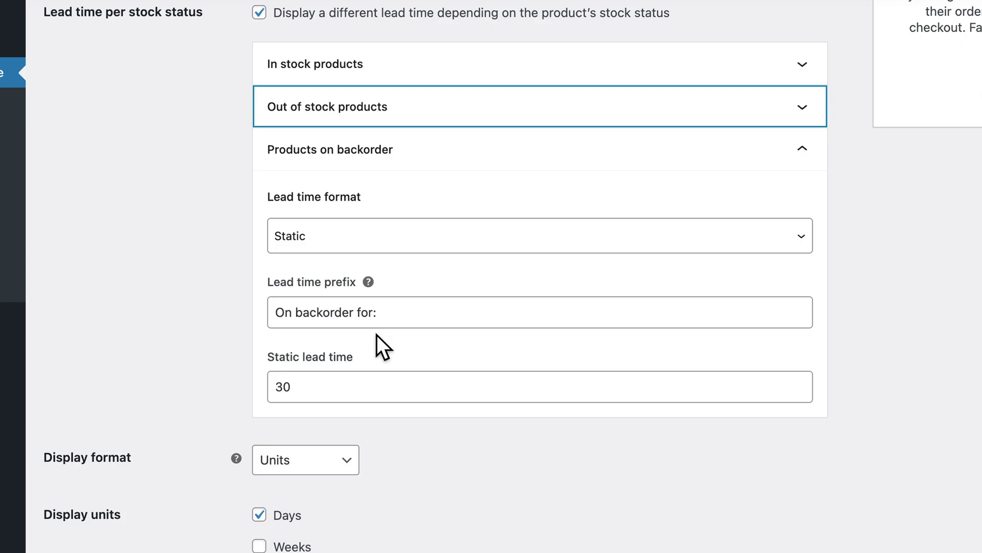
Set the backorder lead time to Dynamic, dated 30 October 2024, and save
{"action": "left_click", "coordinate": [392, 246]}
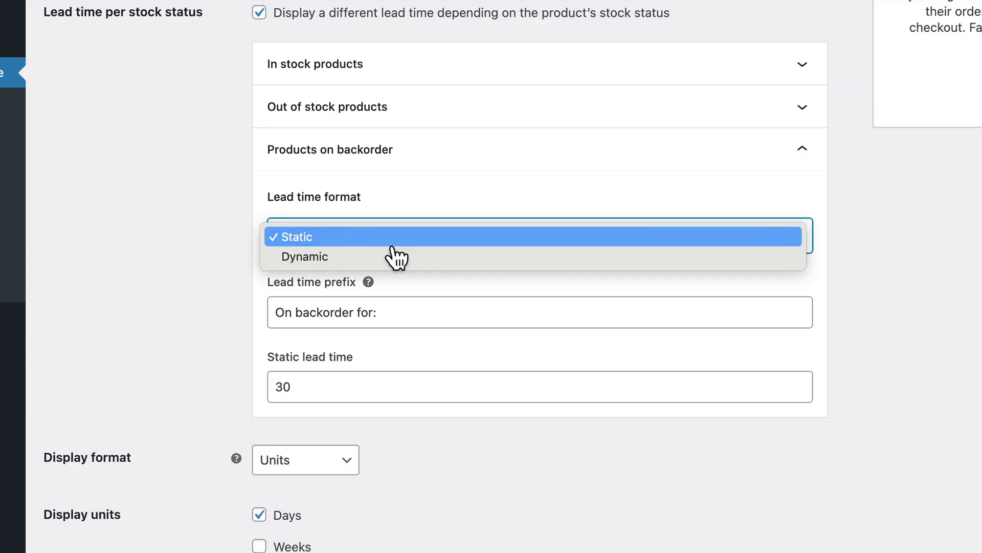
{"action": "left_click", "coordinate": [389, 256]}
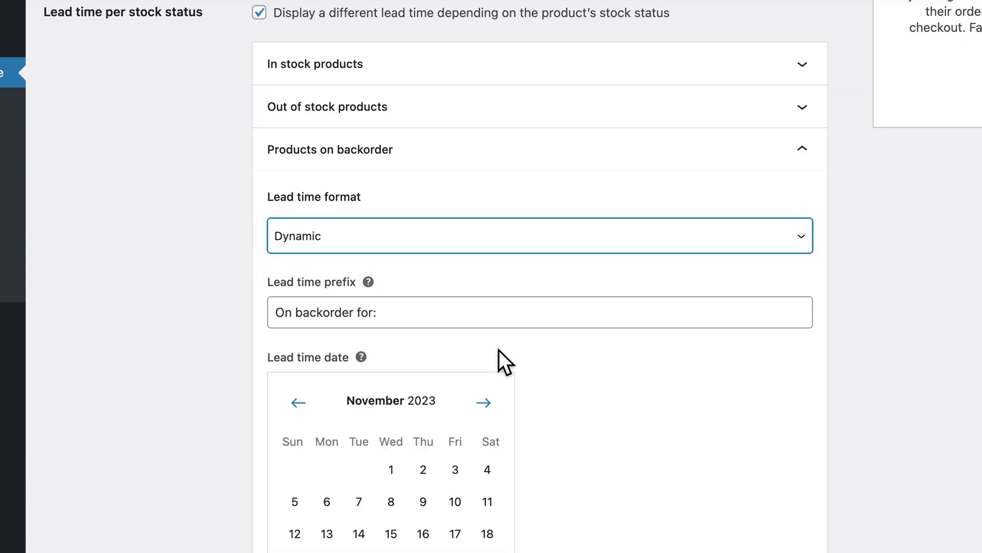
{"action": "scroll", "coordinate": [499, 350], "scroll_direction": "down", "scroll_amount": 3}
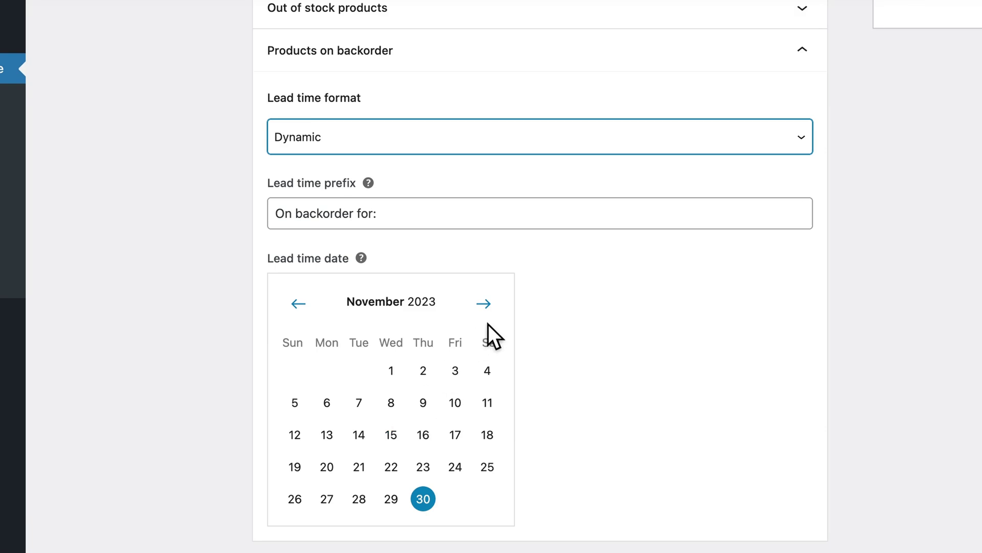
{"action": "left_click", "coordinate": [484, 303]}
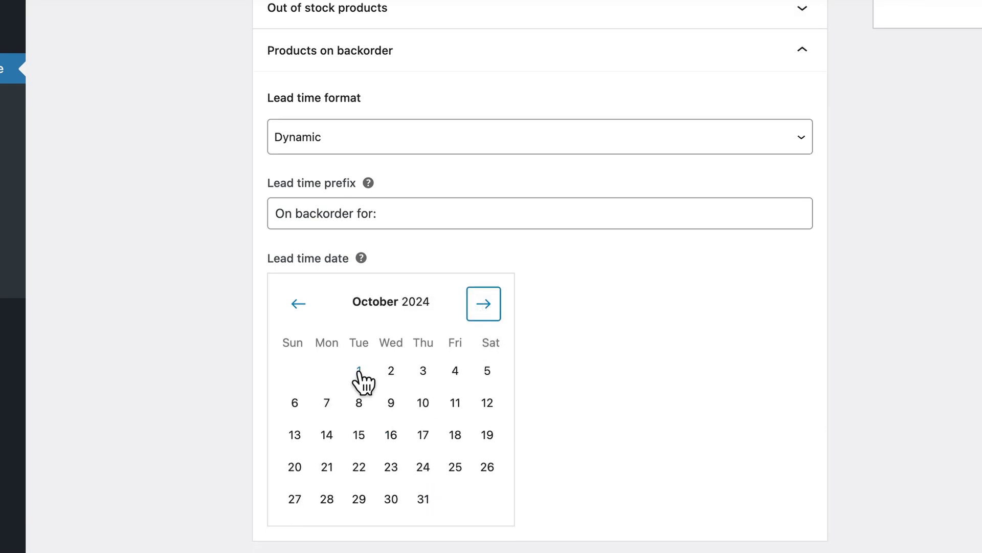
{"action": "left_click", "coordinate": [388, 491]}
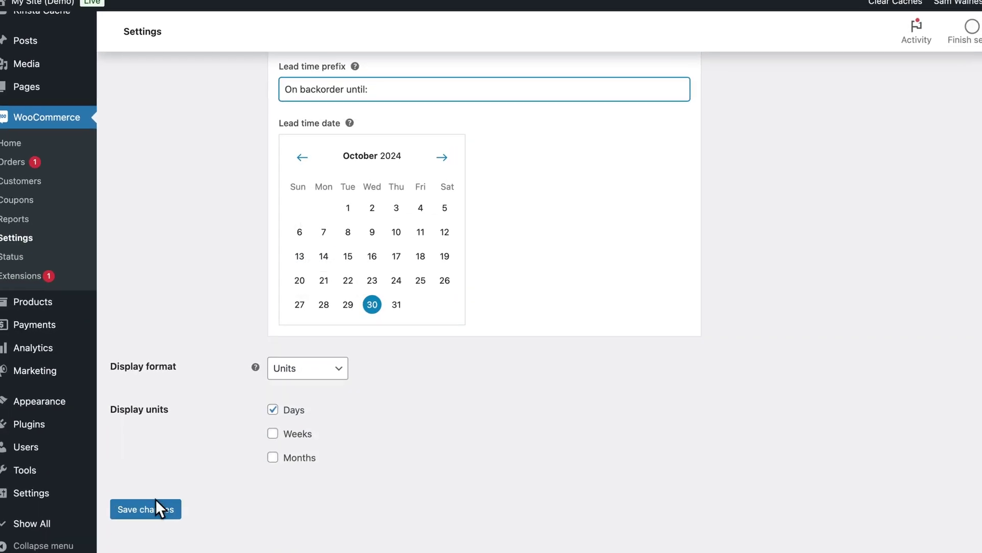
{"action": "left_click", "coordinate": [154, 508]}
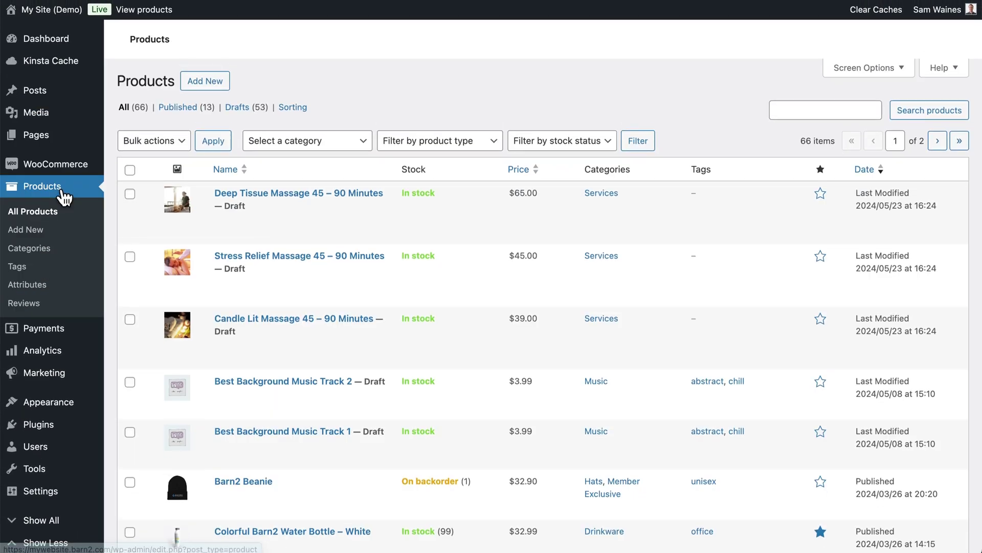
Open the Barn2 Beanie's inventory settings from the published products list
{"action": "left_click", "coordinate": [188, 112]}
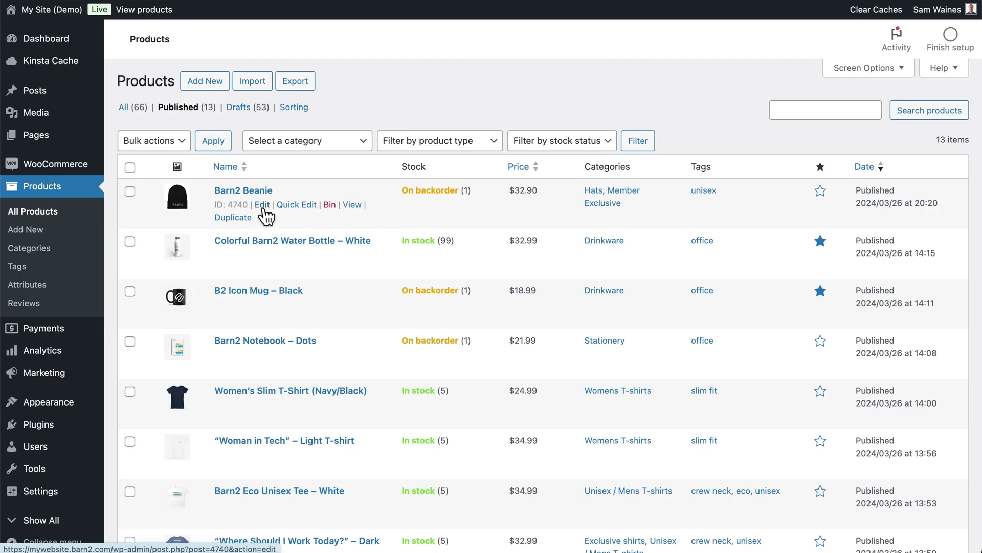
{"action": "left_click", "coordinate": [264, 206]}
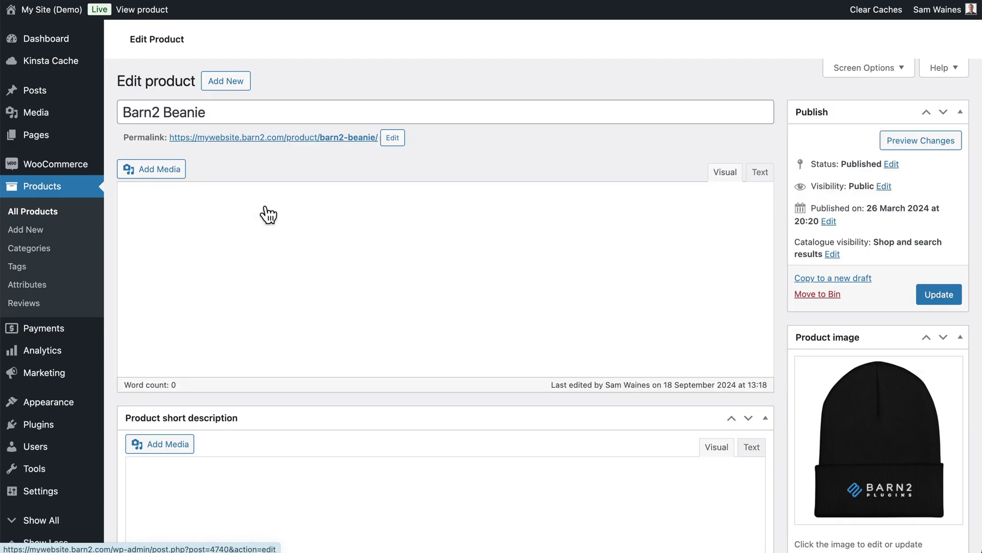
{"action": "scroll", "coordinate": [266, 209], "scroll_direction": "down", "scroll_amount": 10}
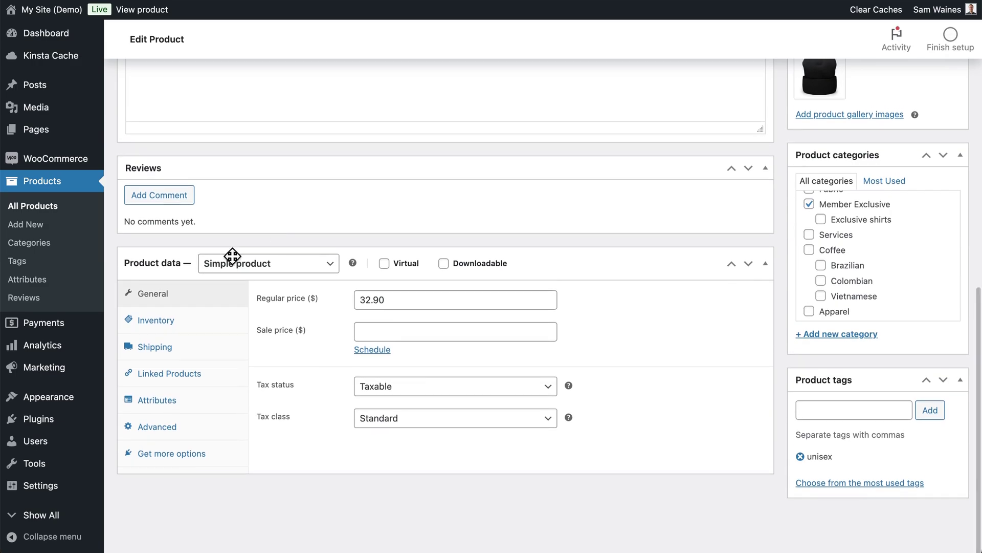
{"action": "left_click", "coordinate": [184, 322]}
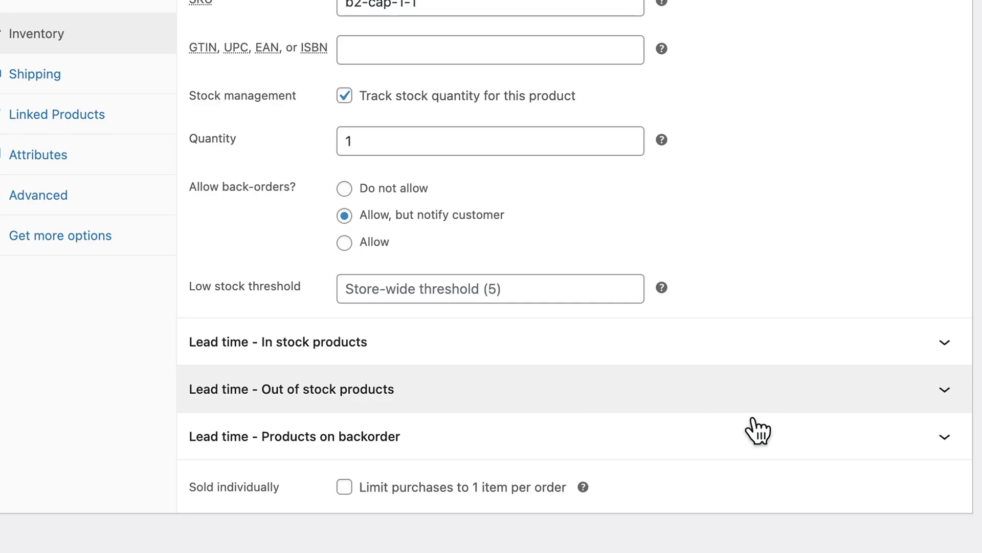
Give the beanie a backorder lead time date of 25 September 2024 and update it
{"action": "left_click", "coordinate": [711, 453]}
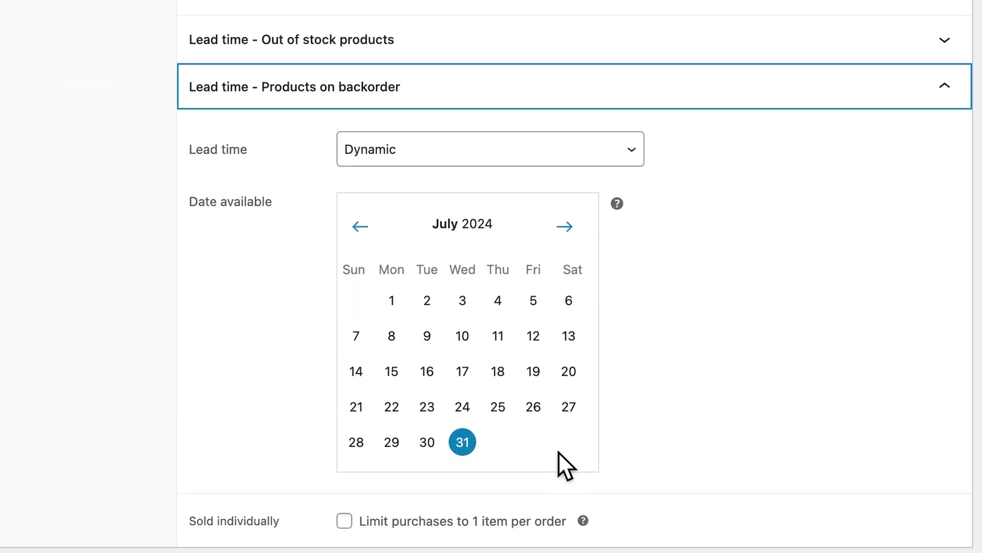
{"action": "left_click", "coordinate": [565, 336]}
{"action": "left_click", "coordinate": [565, 336]}
{"action": "left_click", "coordinate": [462, 517]}
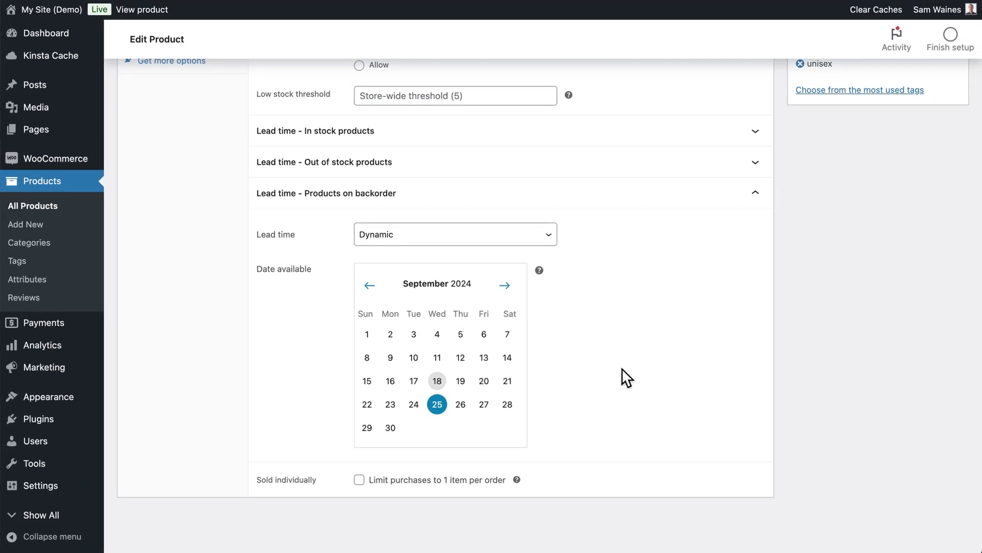
{"action": "scroll", "coordinate": [645, 364], "scroll_direction": "up", "scroll_amount": 15}
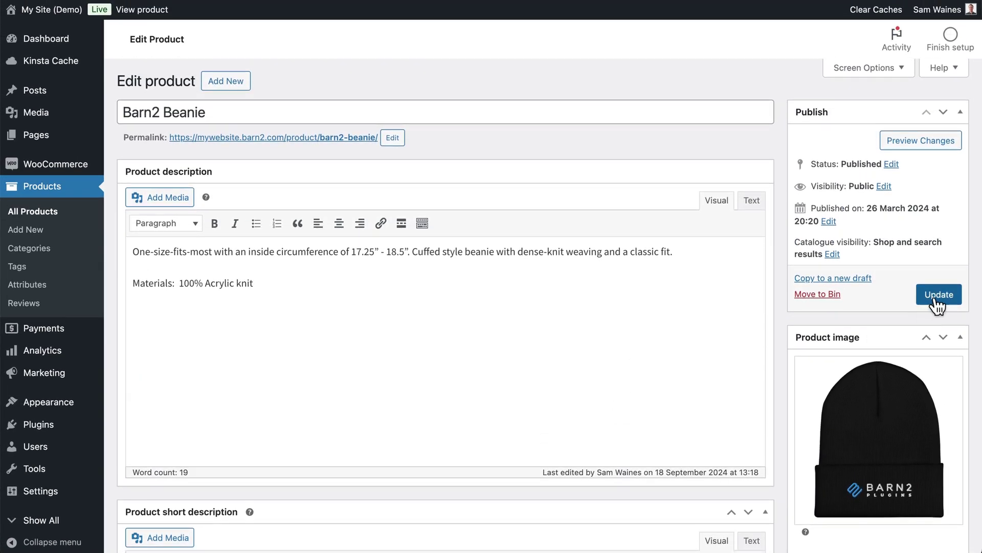
{"action": "left_click", "coordinate": [936, 296]}
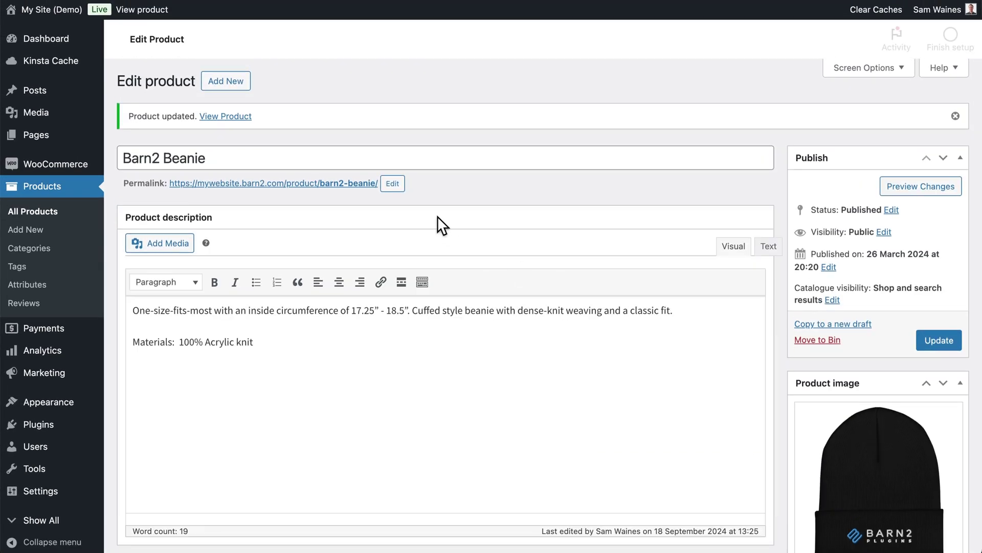
View the Barn2 Beanie on the live store and add it to the basket
{"action": "left_click", "coordinate": [321, 187]}
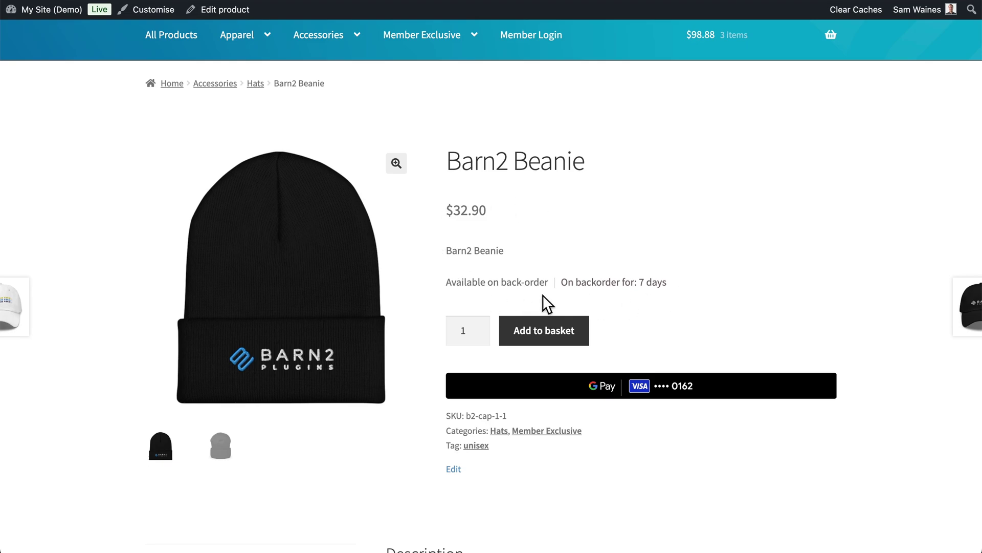
{"action": "left_click", "coordinate": [537, 335]}
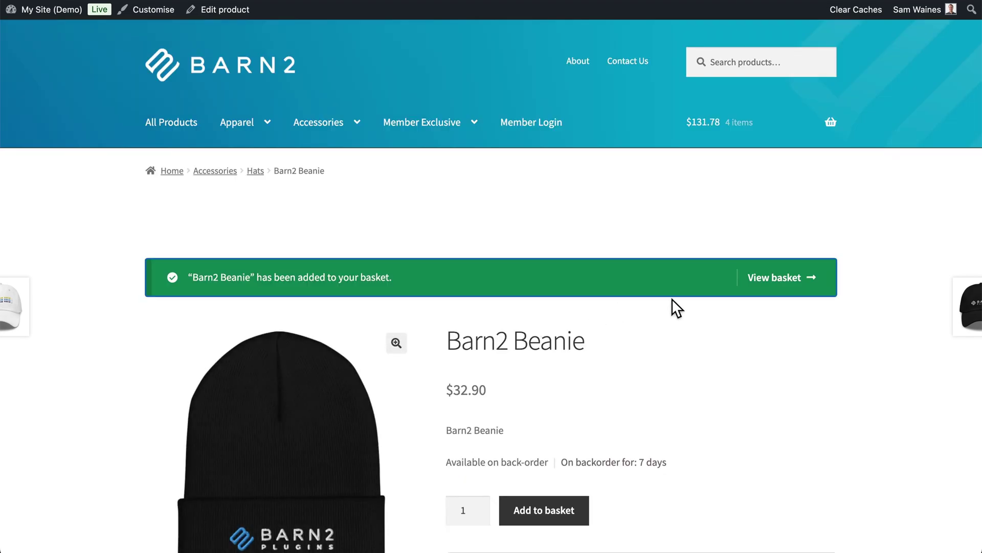
{"action": "scroll", "coordinate": [671, 299], "scroll_direction": "down", "scroll_amount": 2}
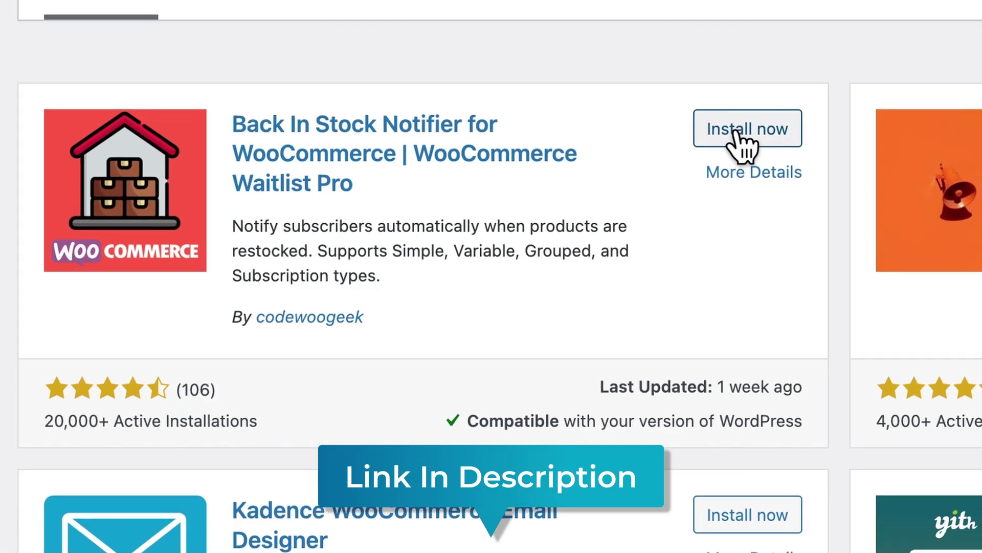
Install Back In Stock Notifier for WooCommerce from the waitlist search results
{"action": "left_click", "coordinate": [486, 153]}
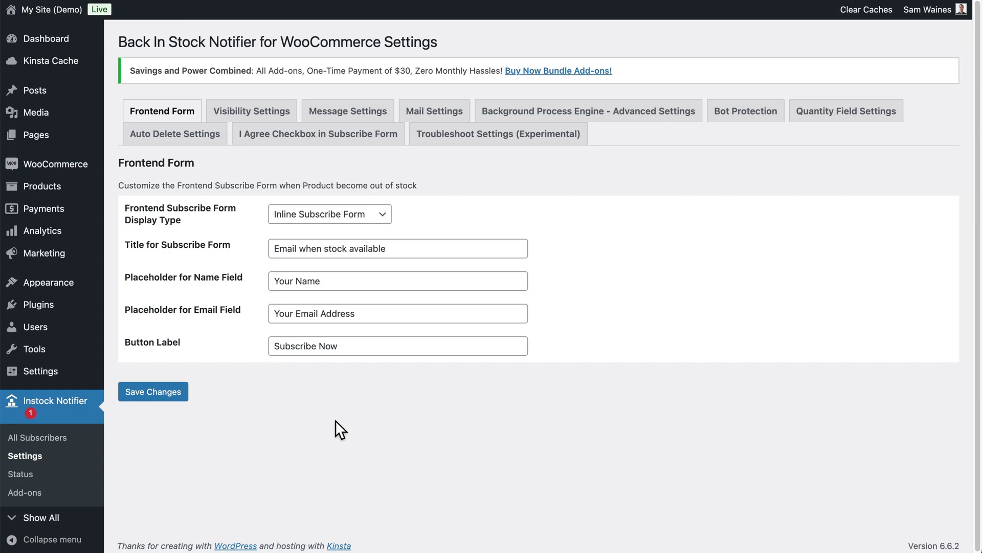
Save the notifier's Visibility Settings with Show Subscribe Form on Backorders ticked
{"action": "left_click", "coordinate": [272, 110]}
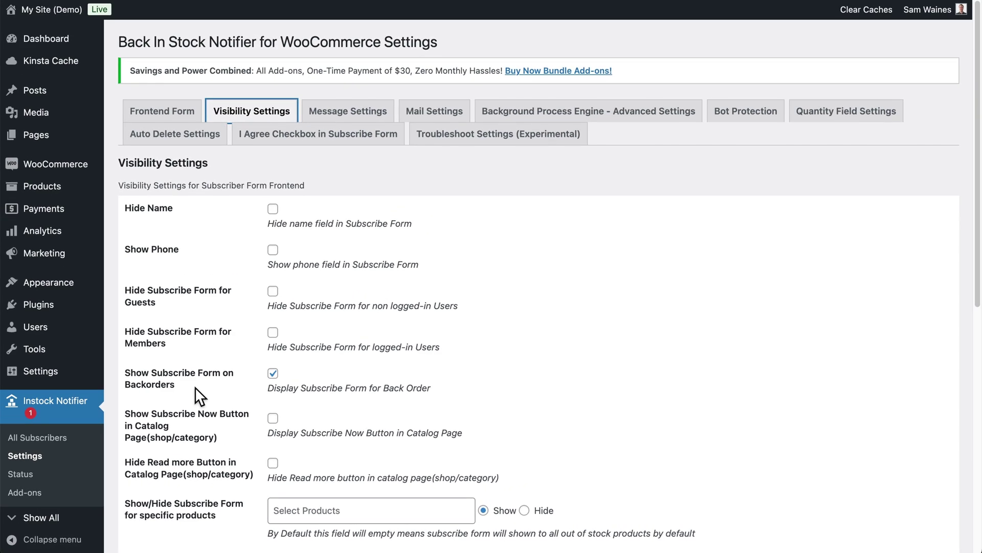
{"action": "scroll", "coordinate": [195, 387], "scroll_direction": "down", "scroll_amount": 3}
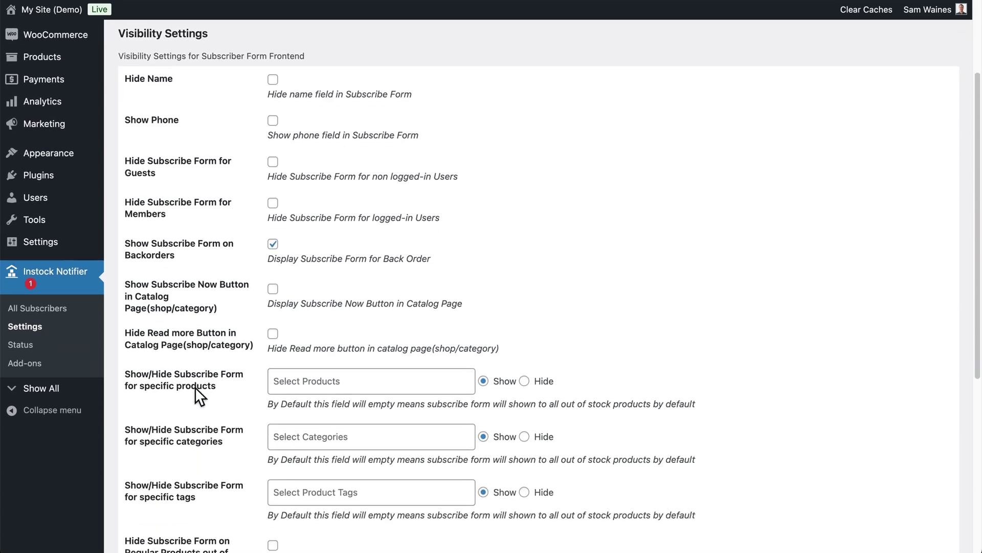
{"action": "scroll", "coordinate": [195, 387], "scroll_direction": "down", "scroll_amount": 6}
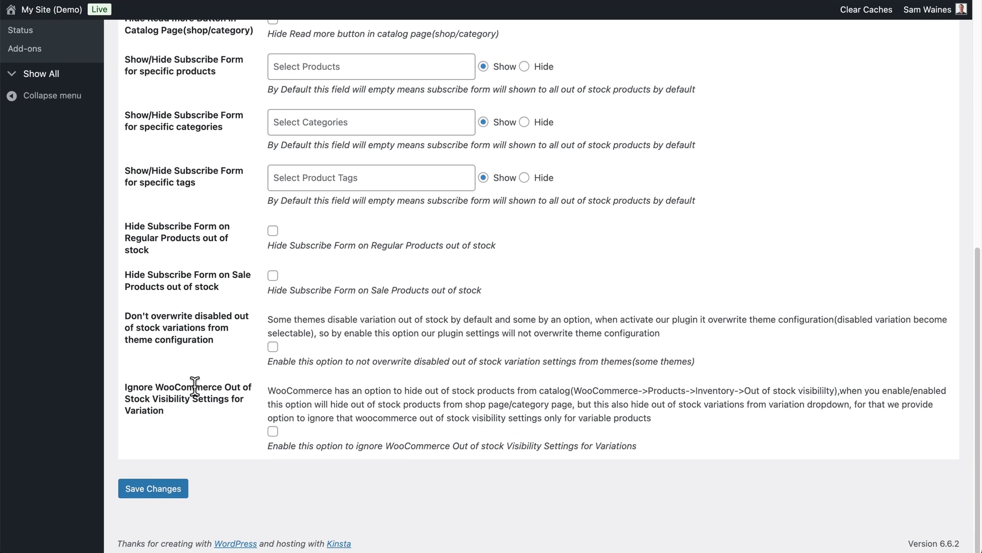
{"action": "left_click", "coordinate": [154, 489]}
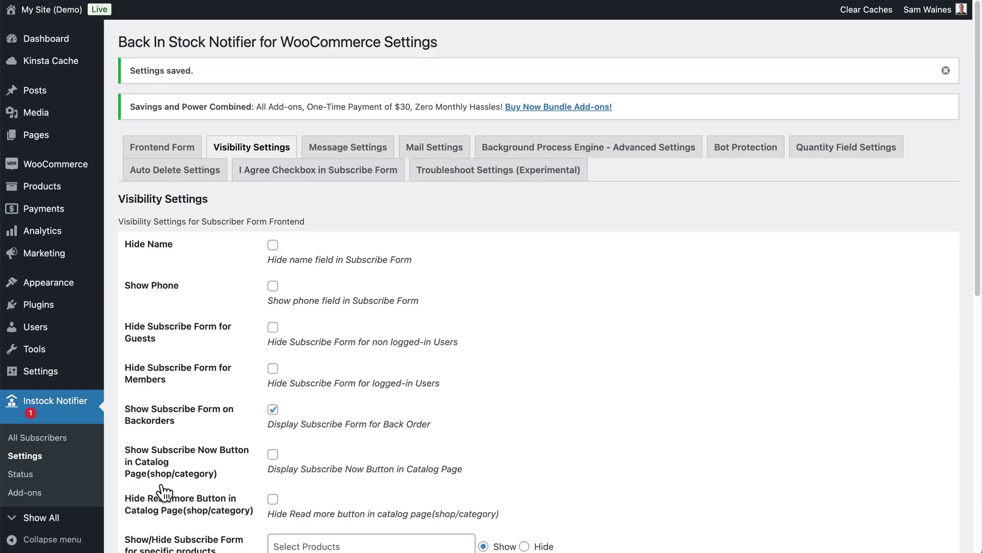
{"action": "left_click", "coordinate": [339, 176]}
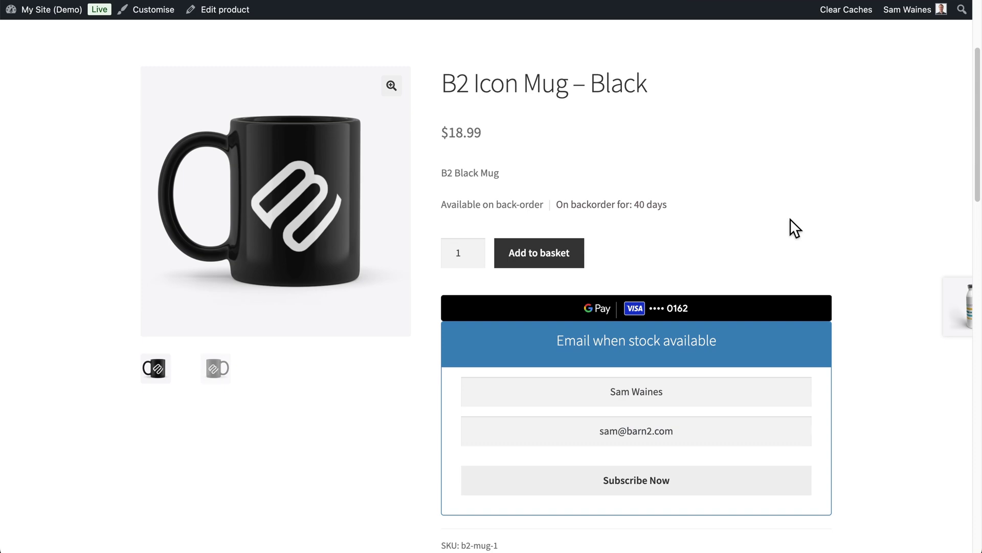
Try the email and name fields of the B2 Icon Mug's subscribe form
{"action": "scroll", "coordinate": [790, 219], "scroll_direction": "down", "scroll_amount": 2}
{"action": "left_click", "coordinate": [654, 374]}
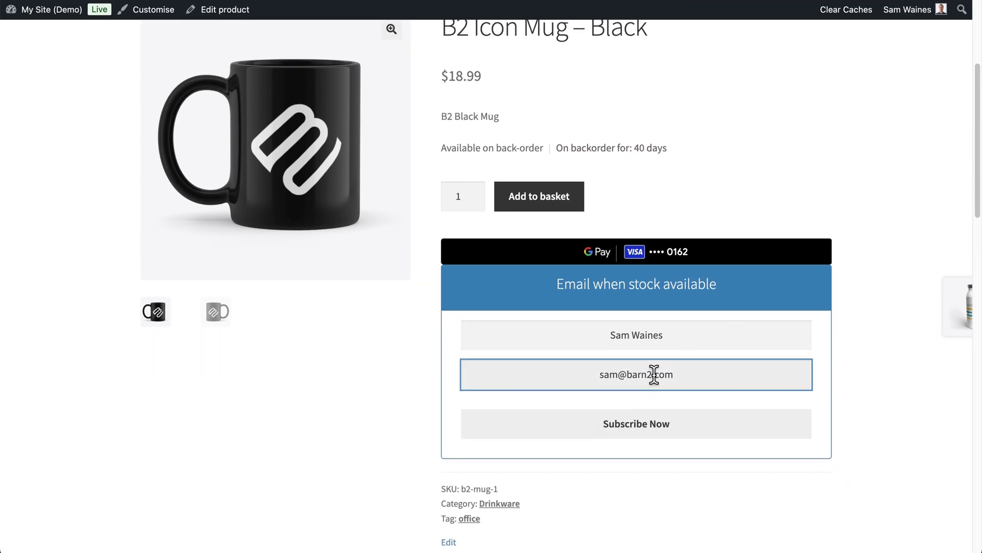
{"action": "left_click", "coordinate": [723, 342]}
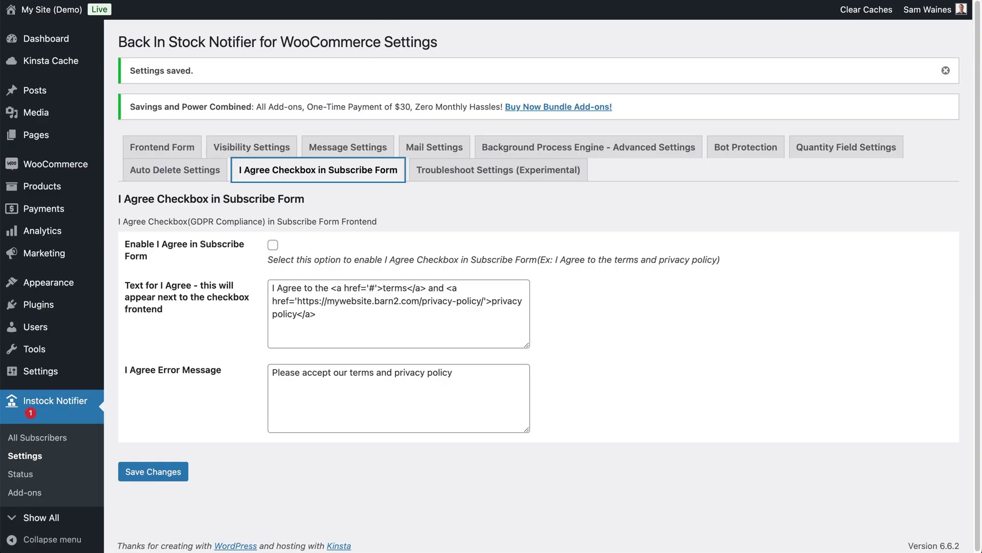
List all Instock Notifier subscribers, open the product filter, and select every entry
{"action": "left_click", "coordinate": [51, 441]}
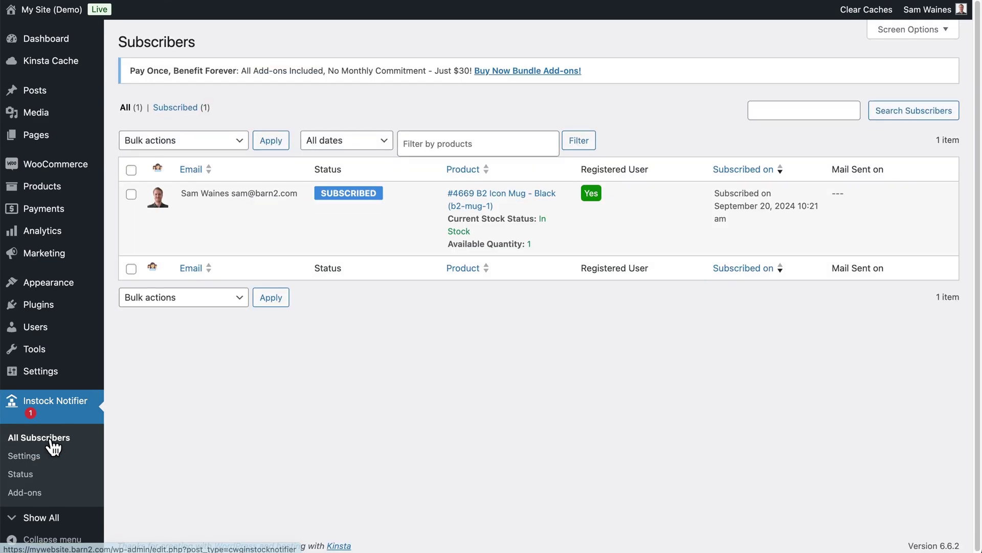
{"action": "mouse_move", "coordinate": [314, 188]}
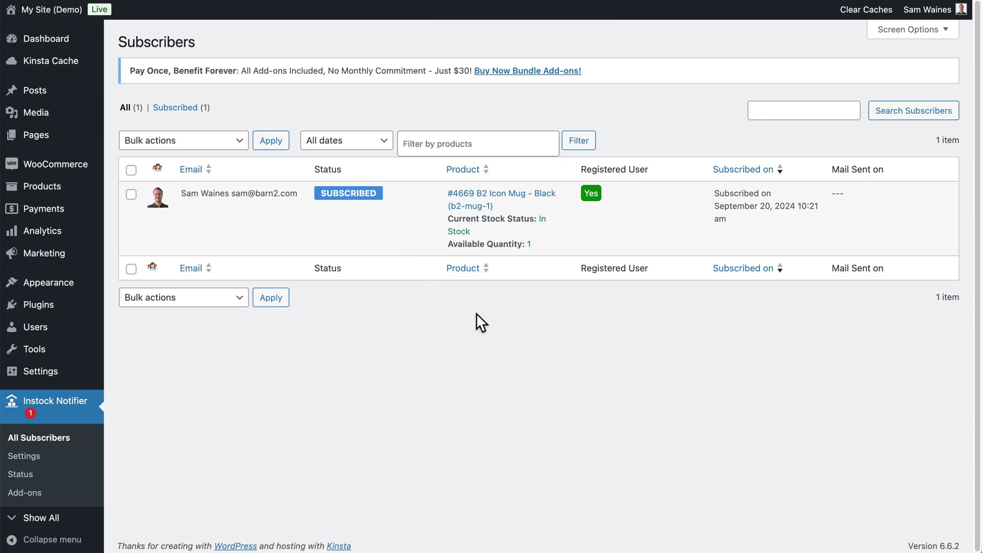
{"action": "mouse_move", "coordinate": [833, 253]}
{"action": "left_click", "coordinate": [481, 146]}
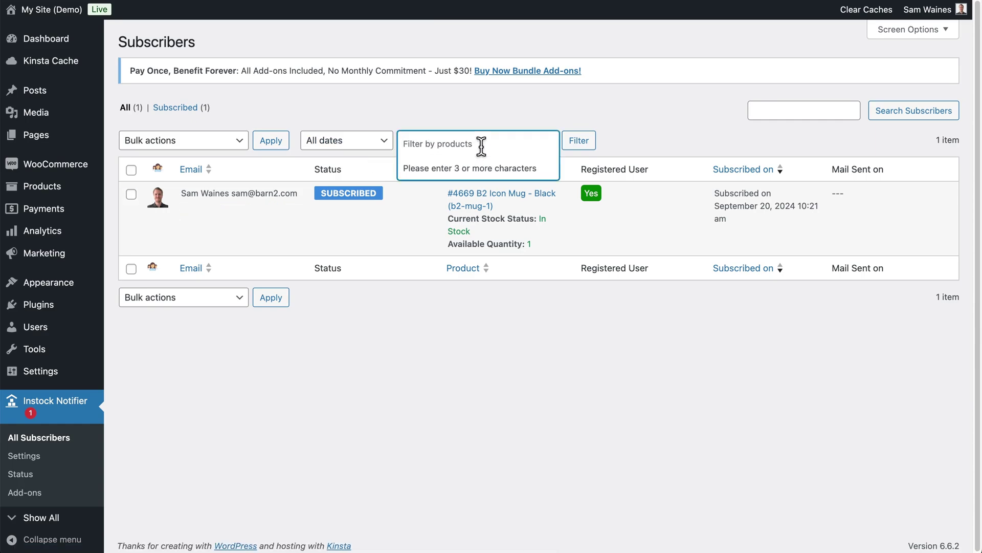
{"action": "left_click", "coordinate": [137, 174]}
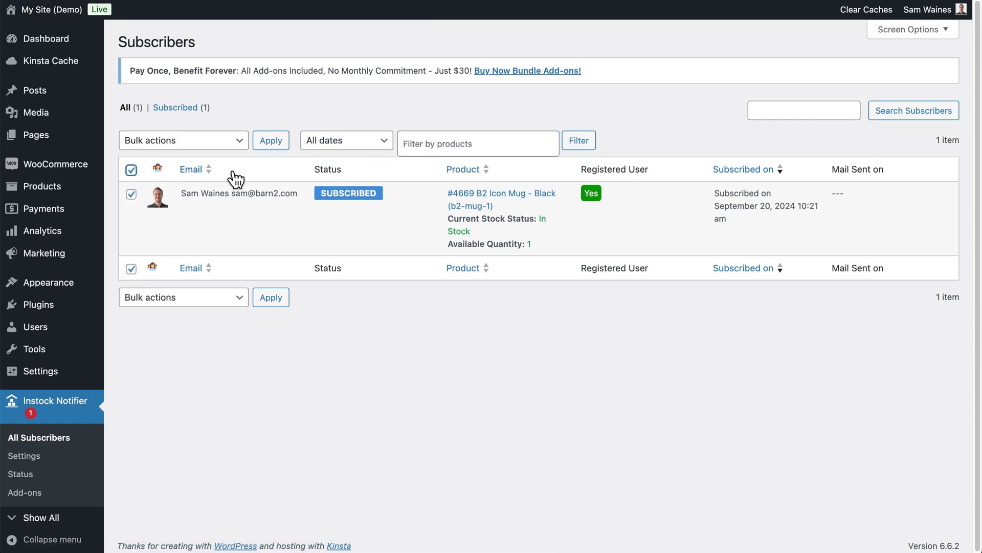
{"action": "mouse_move", "coordinate": [277, 232]}
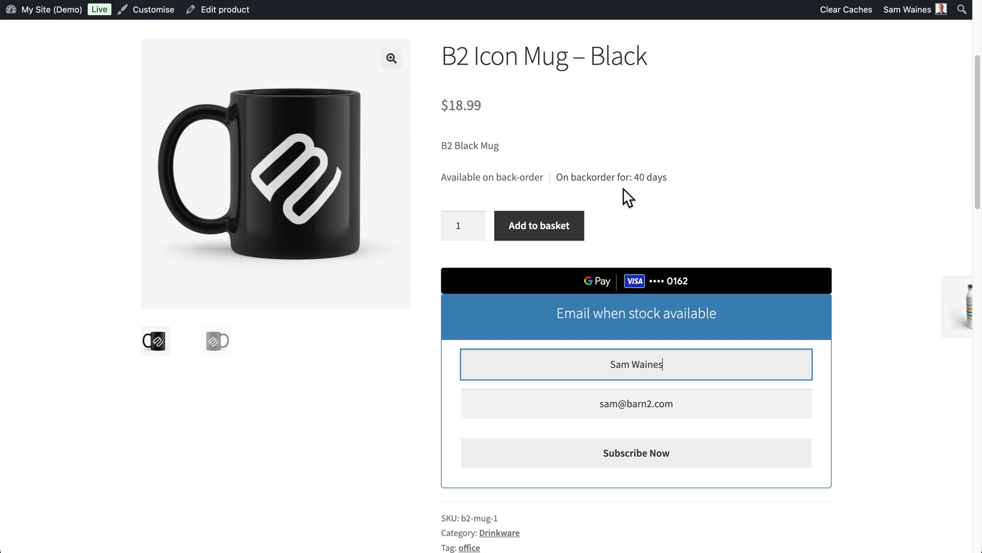
Scroll the B2 Icon Mug page to view its 40-day backorder notice and Email when stock available form
{"action": "scroll", "coordinate": [665, 245], "scroll_direction": "down", "scroll_amount": 3}
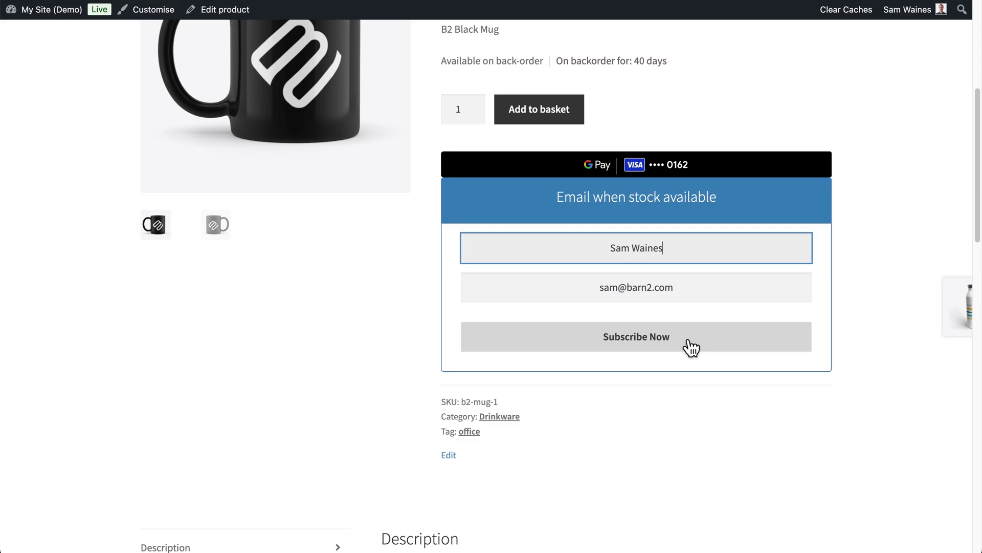
{"action": "scroll", "coordinate": [757, 222], "scroll_direction": "up", "scroll_amount": 3}
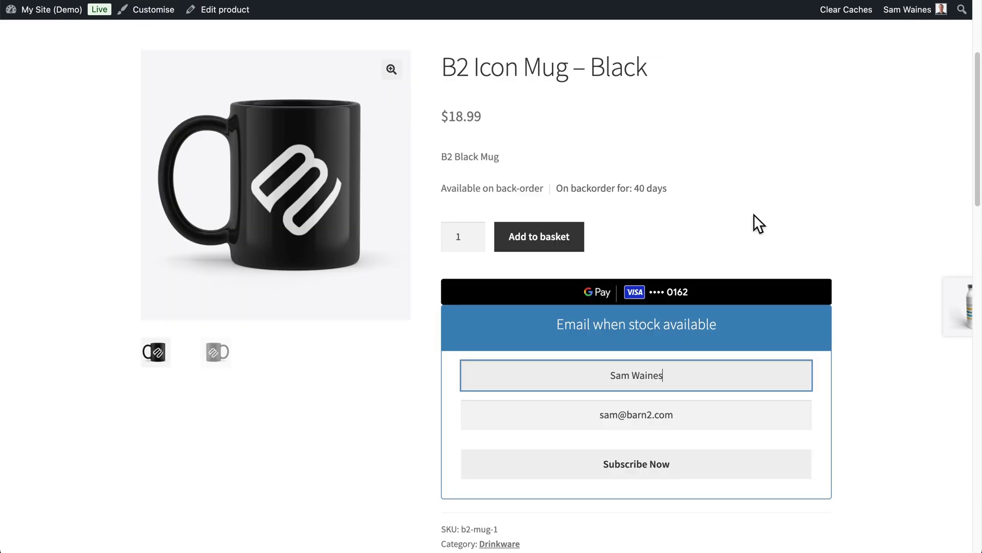